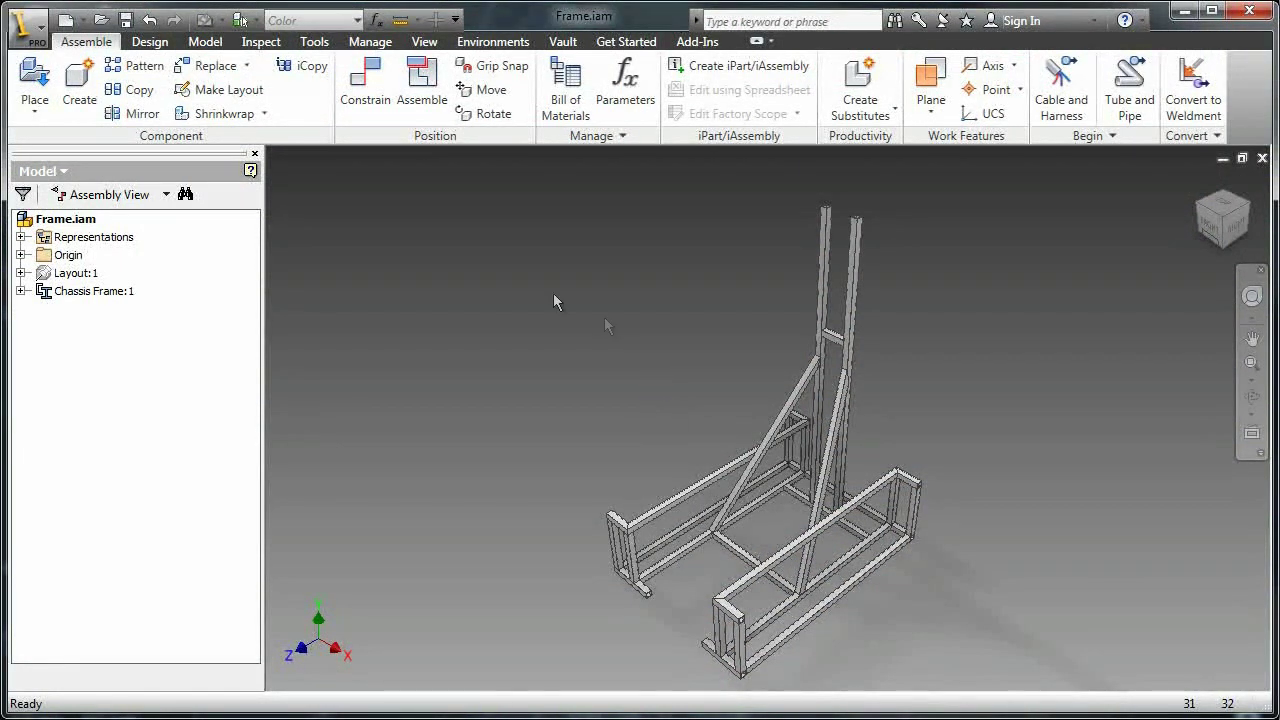
Enter Frame Analysis from the Design tab and start a new simulation named 'Collision'
left_click(150, 41)
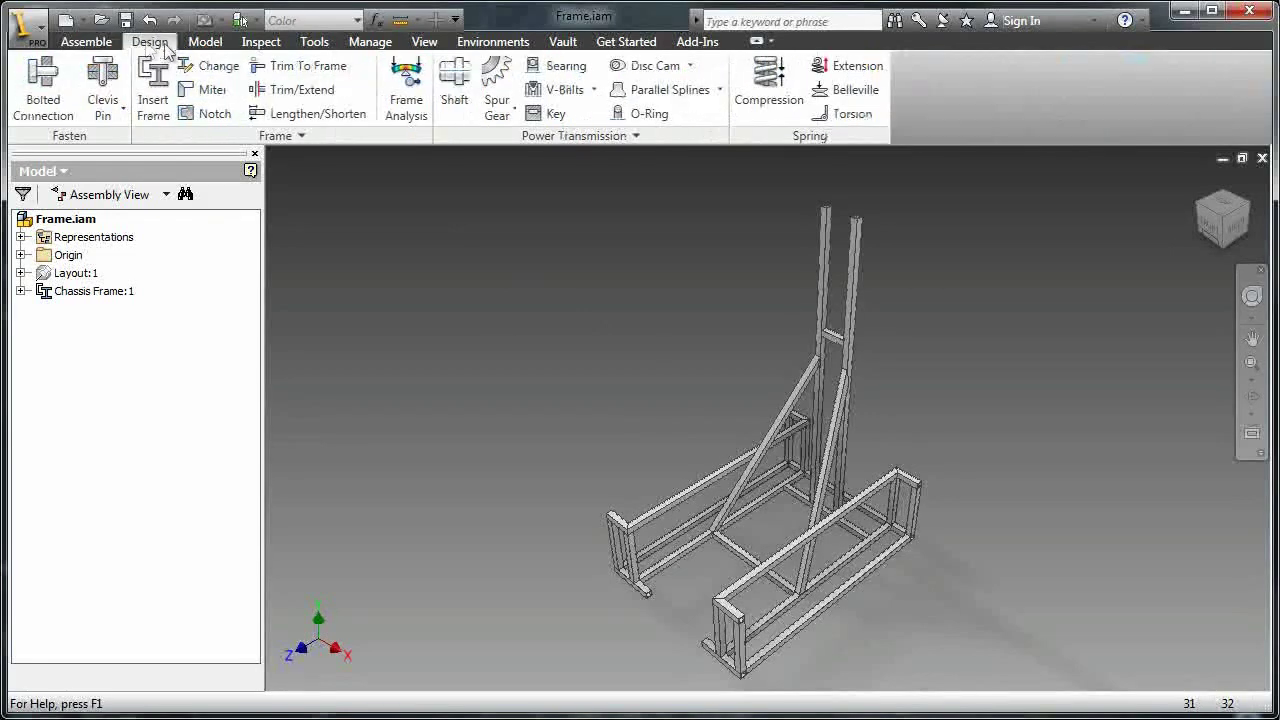
left_click(405, 107)
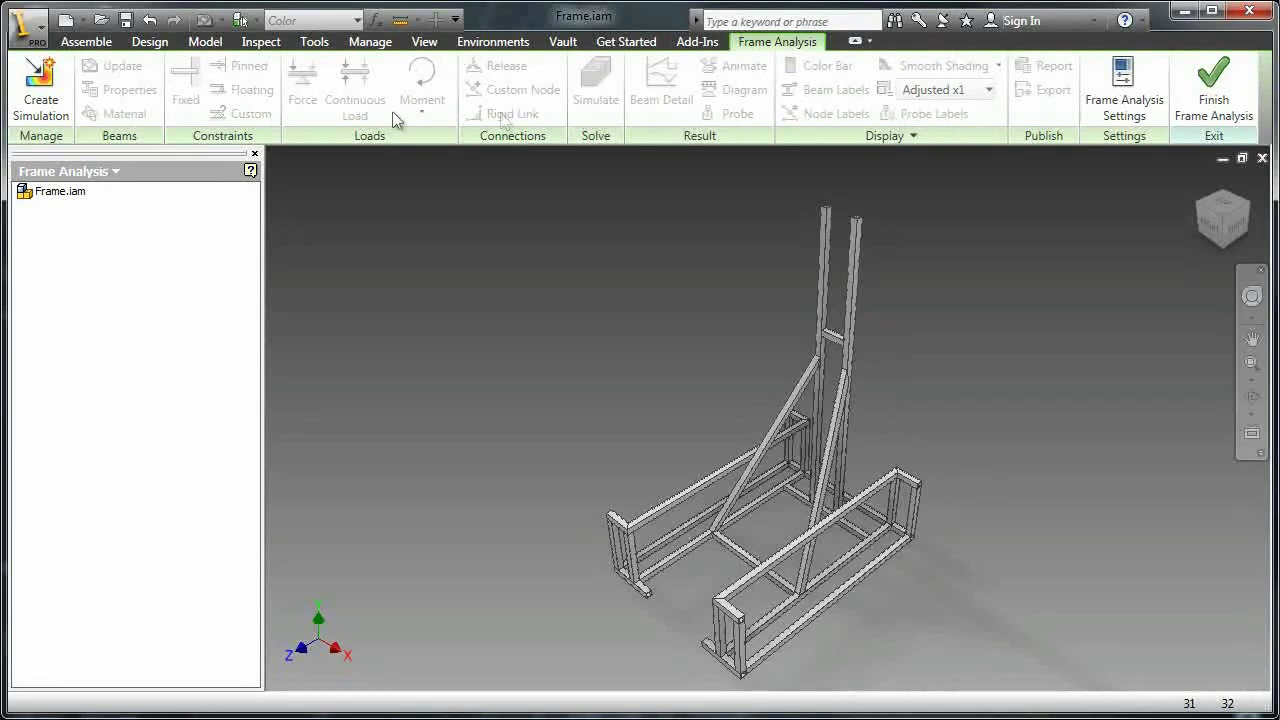
left_click(42, 100)
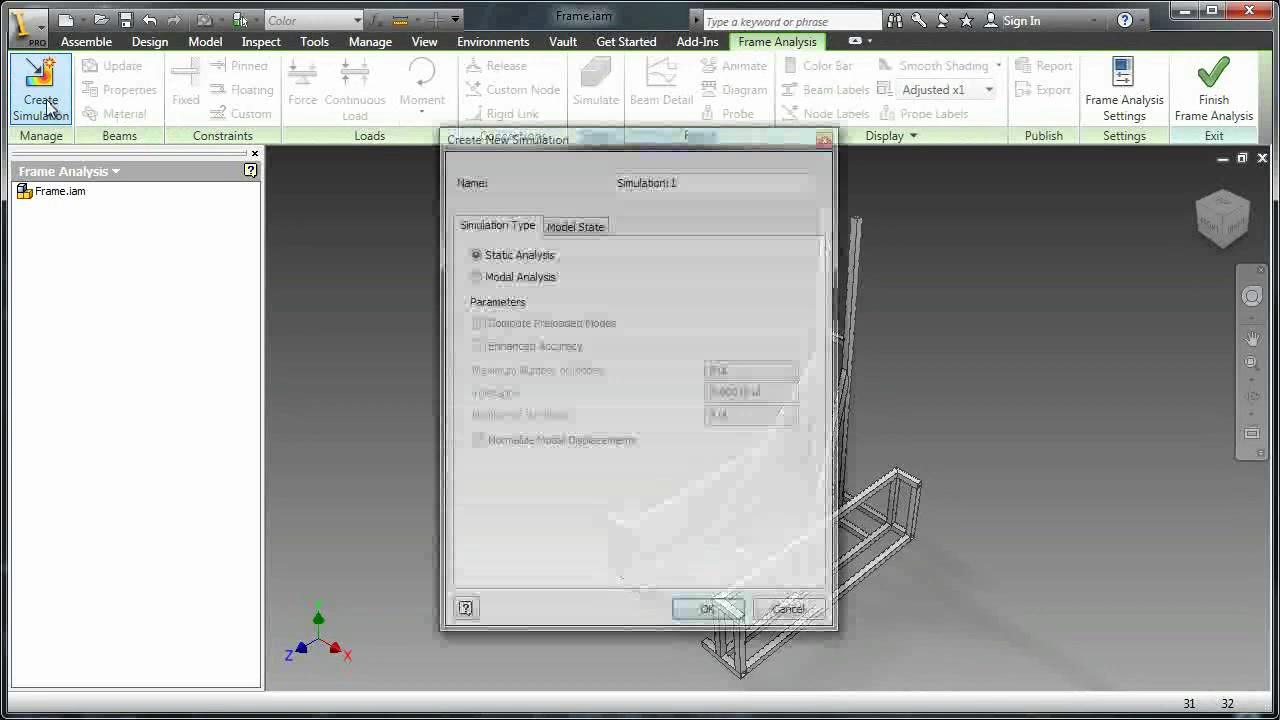
double_click(705, 186)
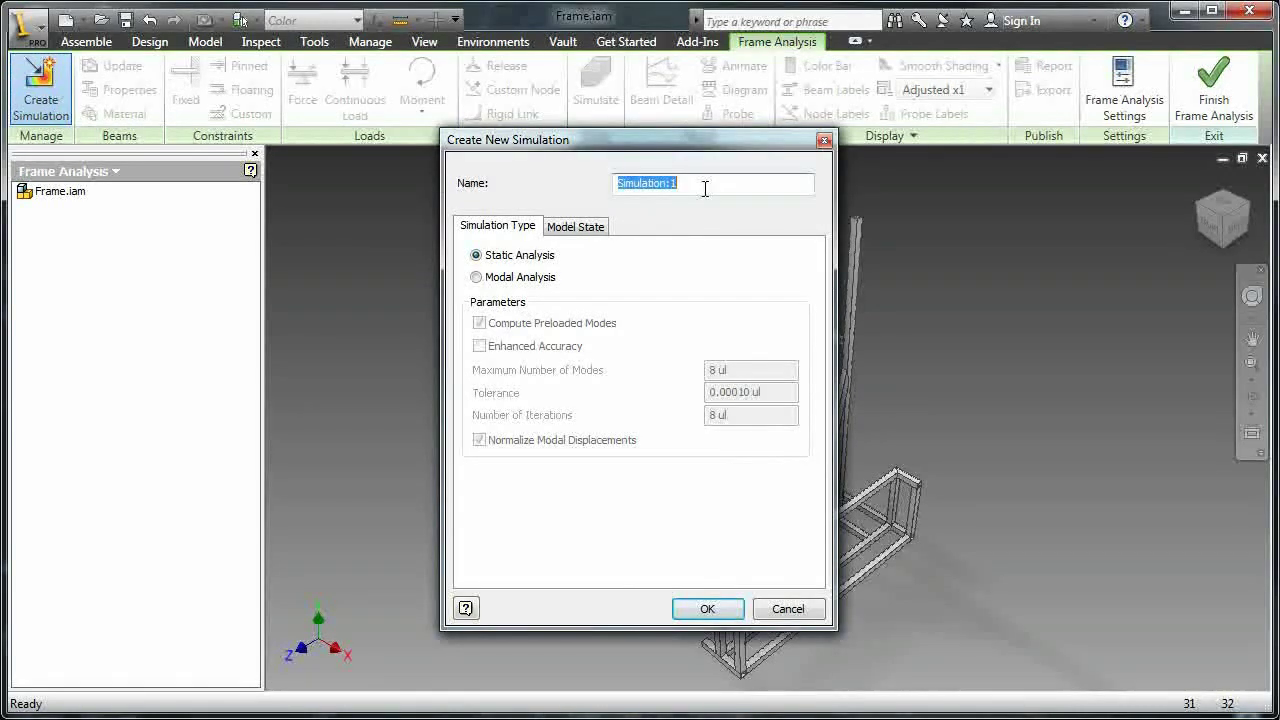
left_click(705, 187)
type("Collis")
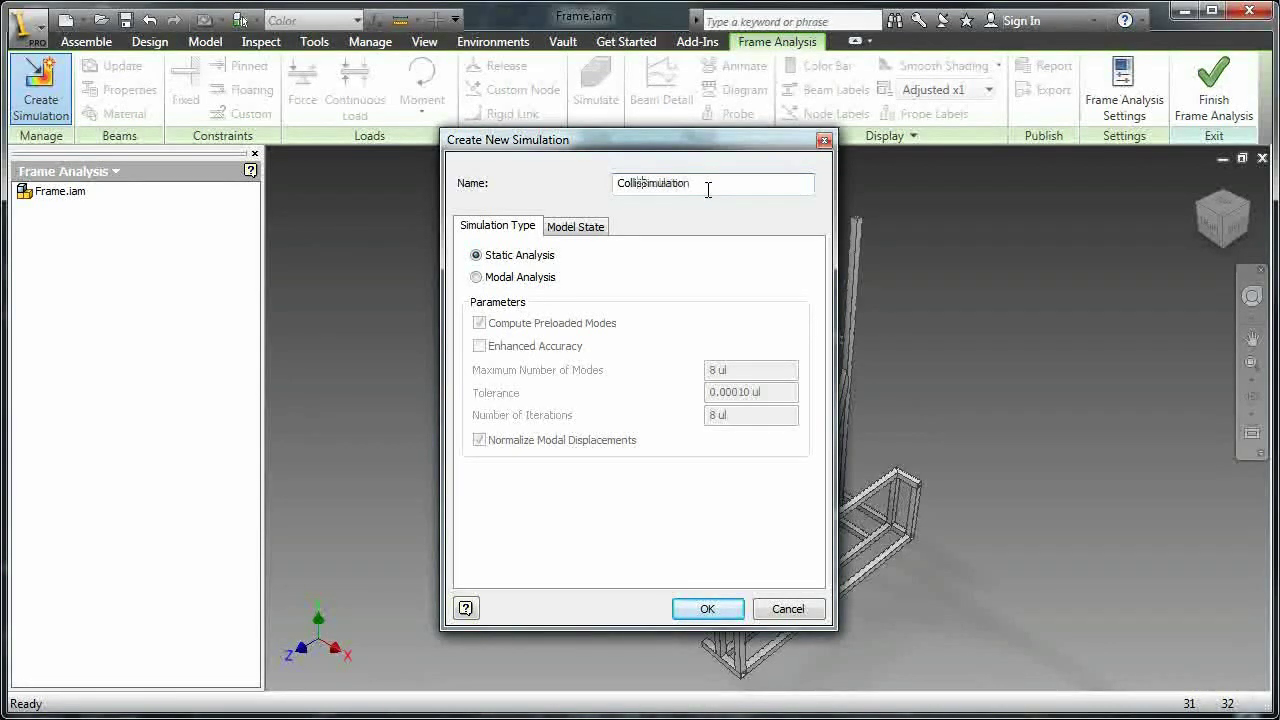
type("ion")
Create the Collision Simulation and cancel the Torsional Section Modulus warning
left_click(707, 607)
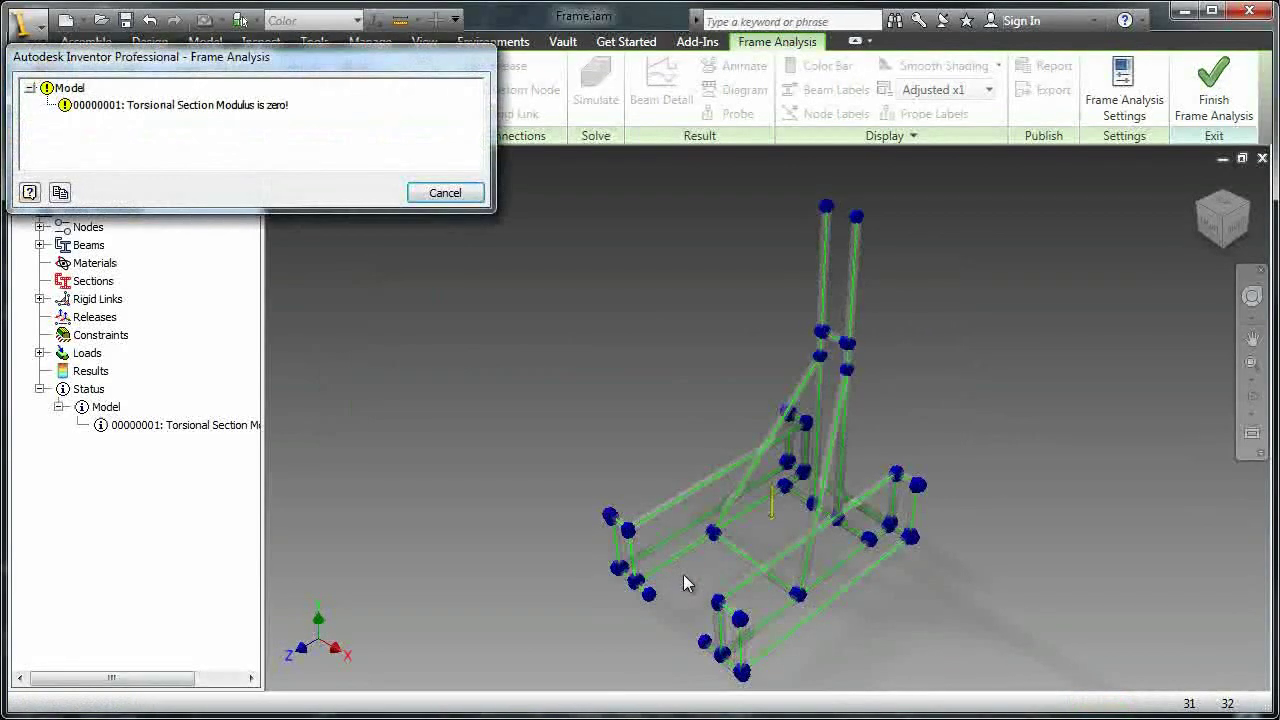
left_click(440, 193)
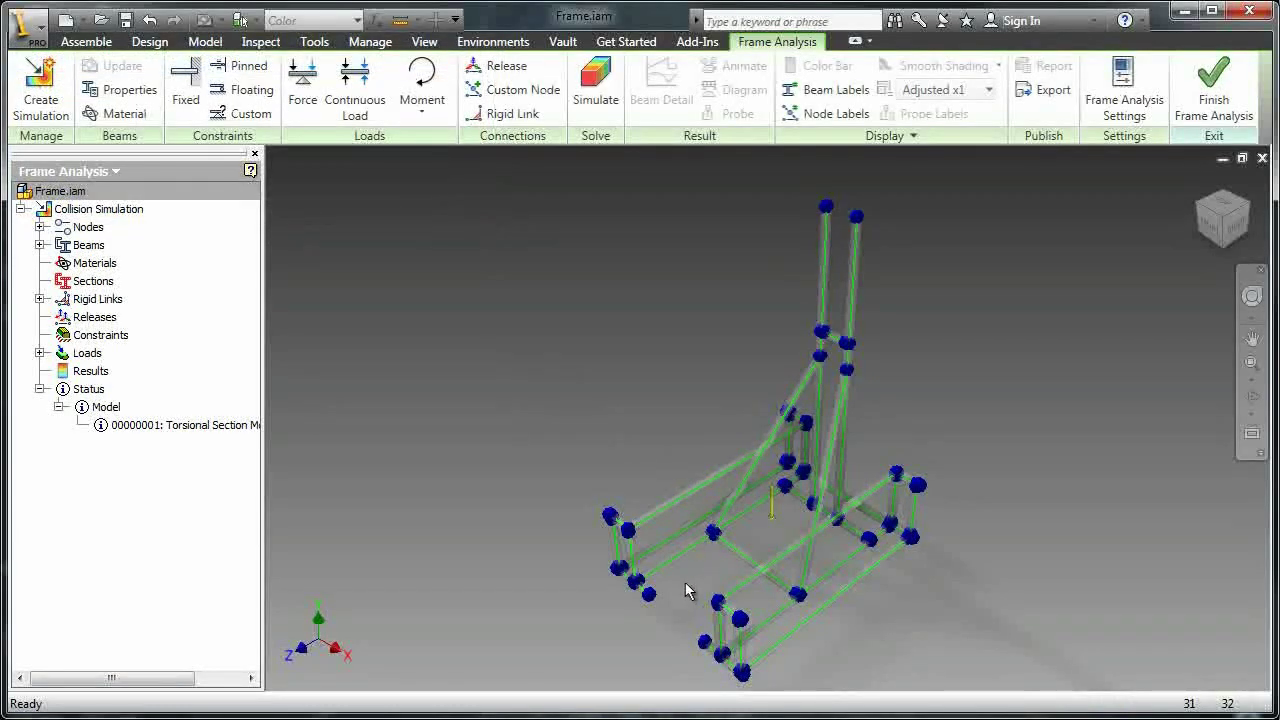
Add a fixed constraint to the first bottom corner node of the chassis frame
key("F2")
left_click_drag(686, 578, 631, 485)
key("Escape")
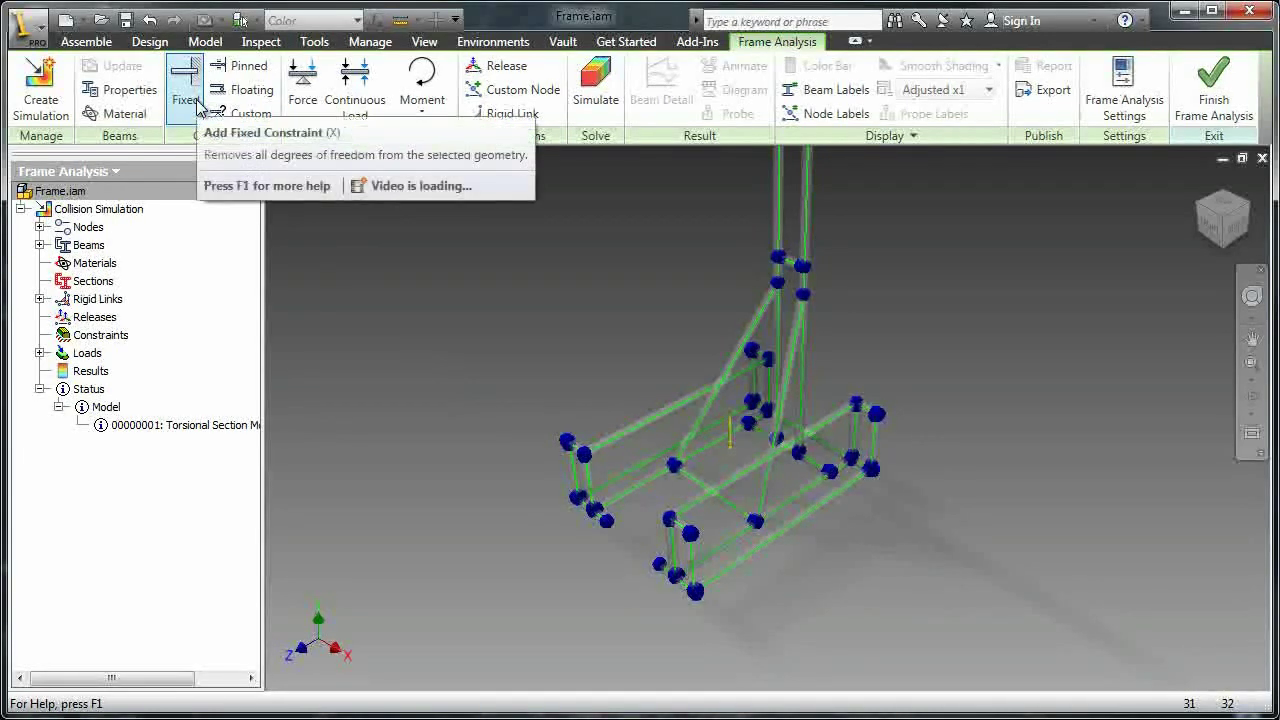
left_click(197, 103)
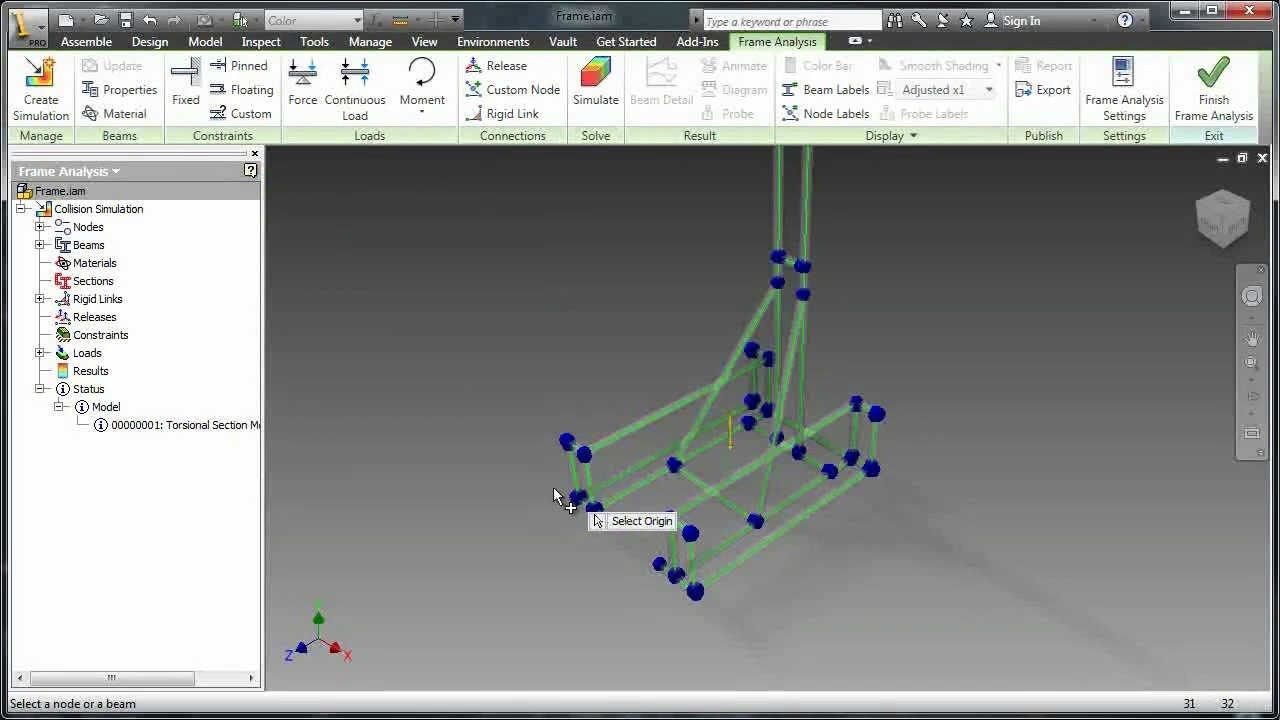
scroll(565, 502, "up", 3)
scroll(575, 502, "up", 2)
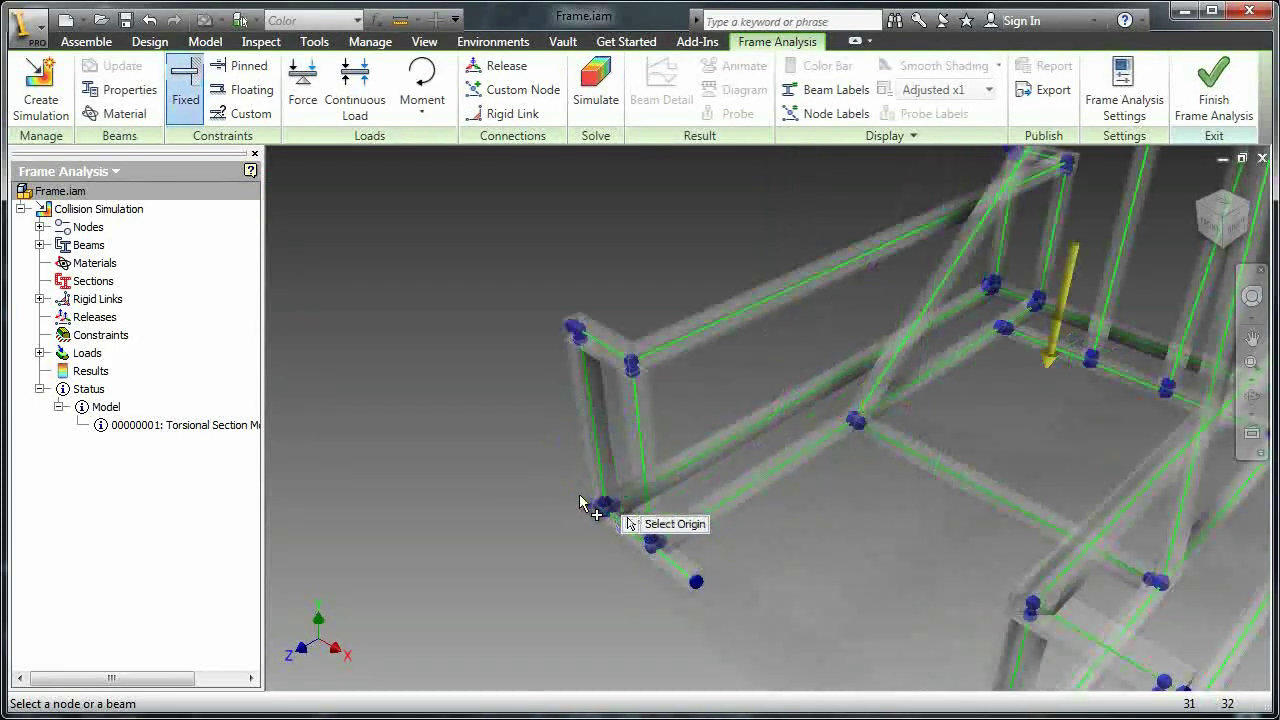
scroll(580, 502, "up", 2)
scroll(603, 508, "up", 2)
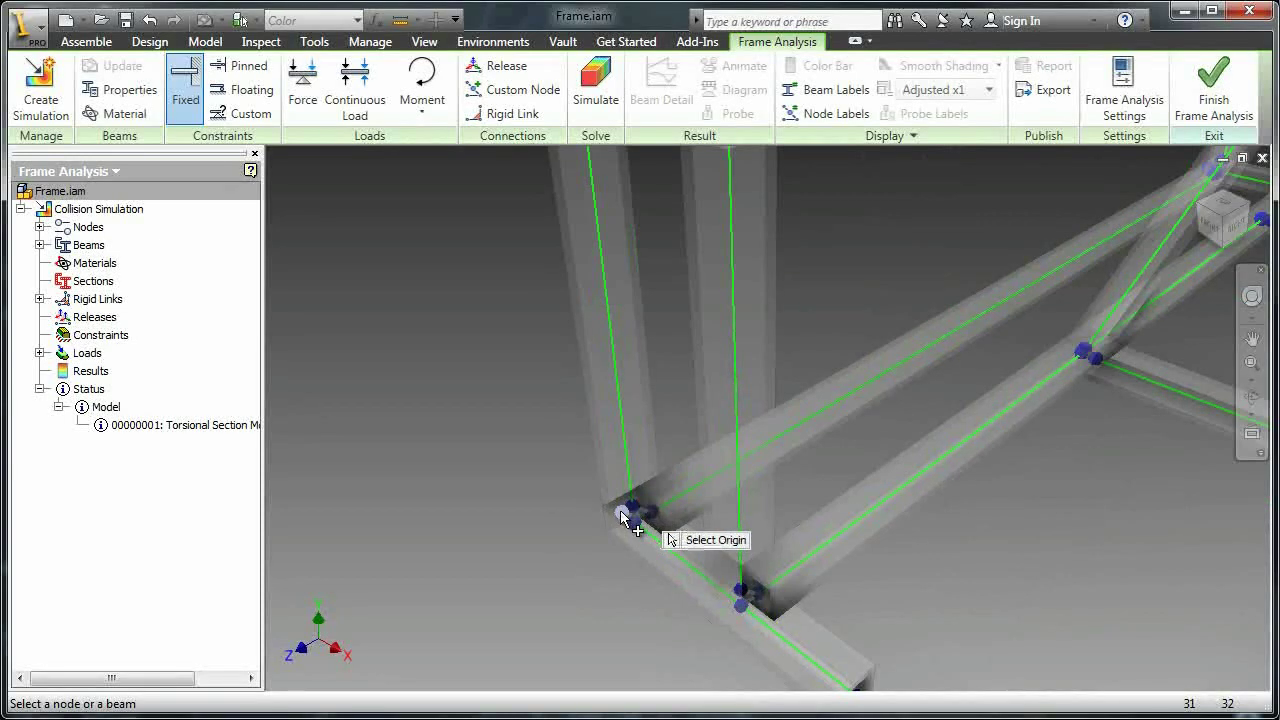
left_click(622, 514)
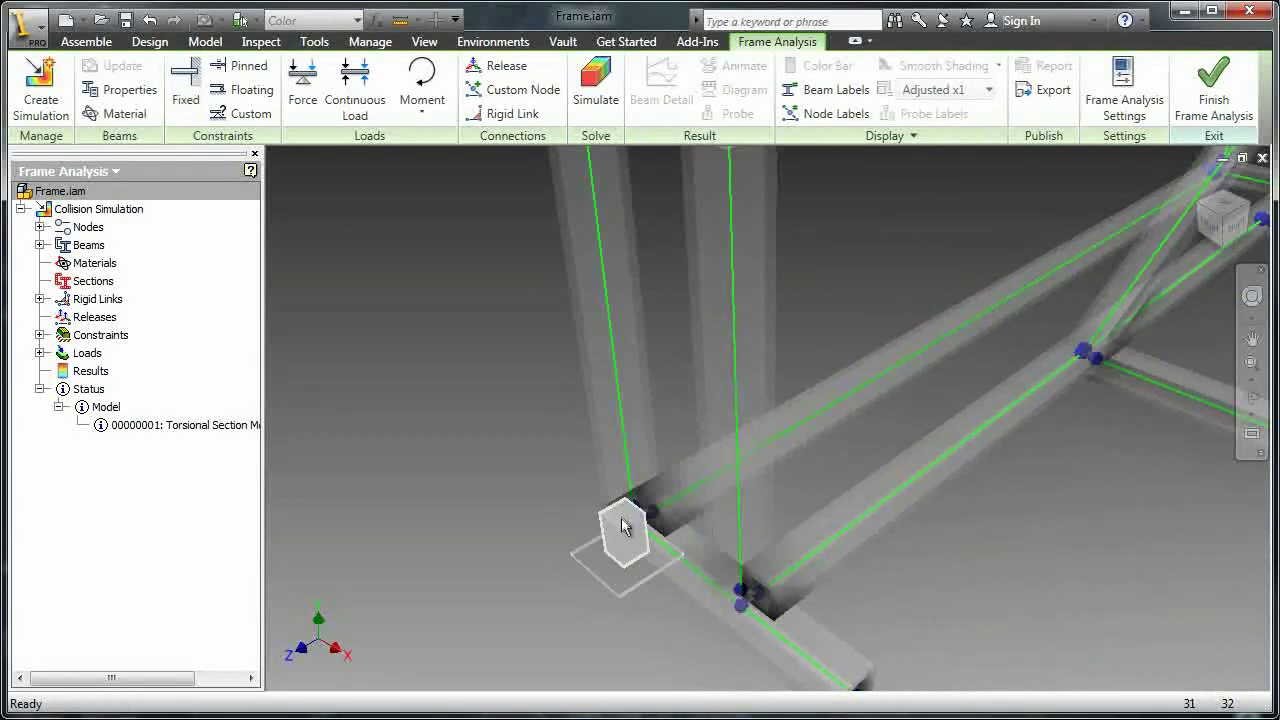
scroll(622, 526, "down", 2)
scroll(627, 521, "down", 1)
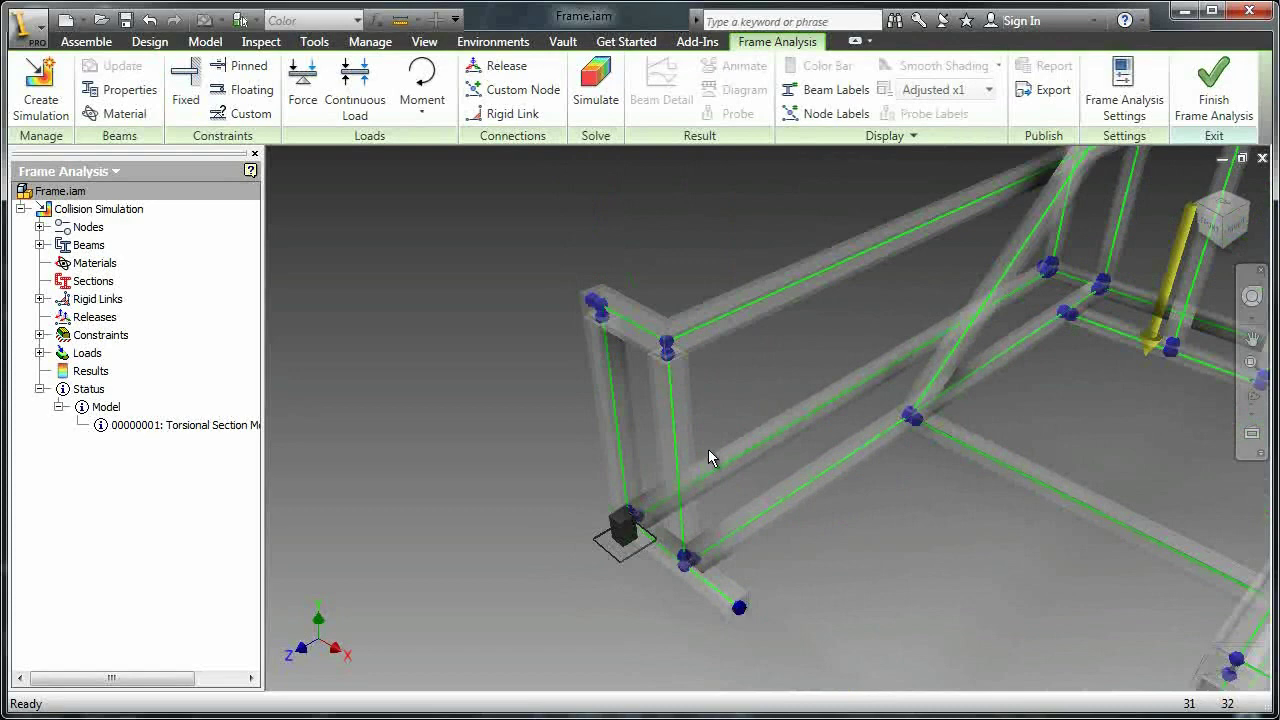
scroll(708, 449, "up", 2)
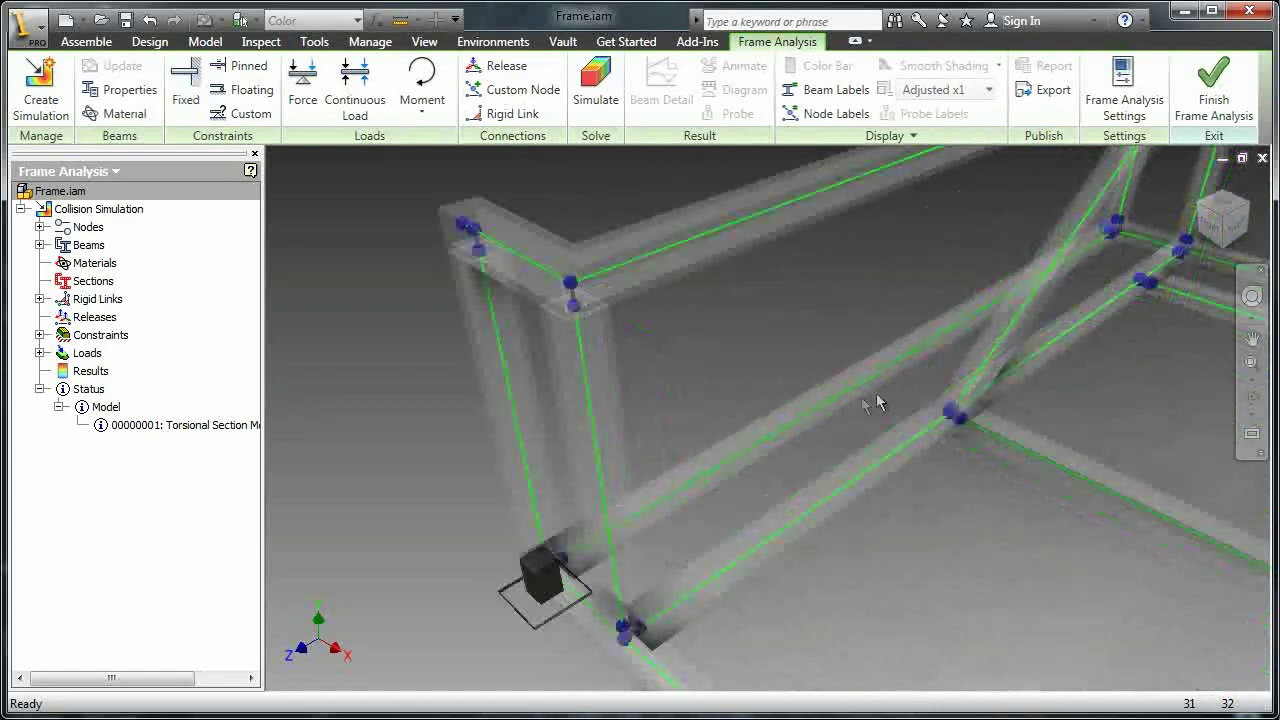
Add a second fixed constraint to the front bottom corner node
key("F2")
left_click(1225, 192)
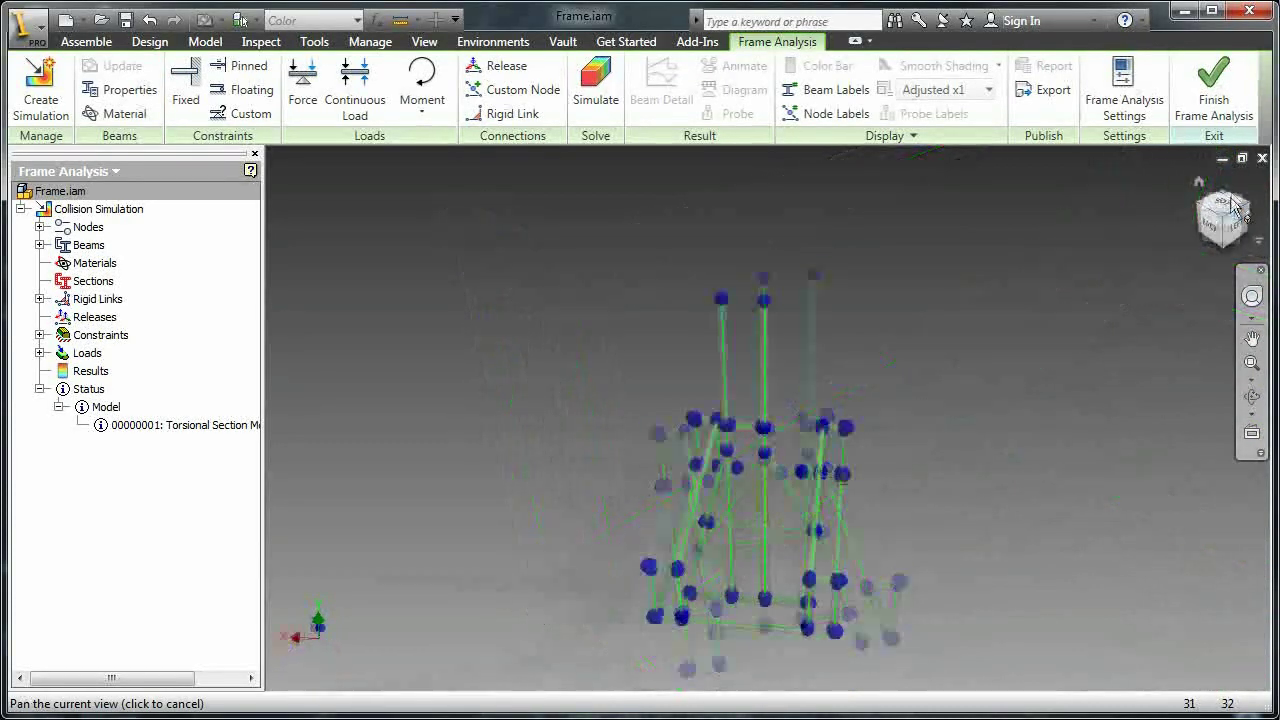
scroll(754, 596, "up", 3)
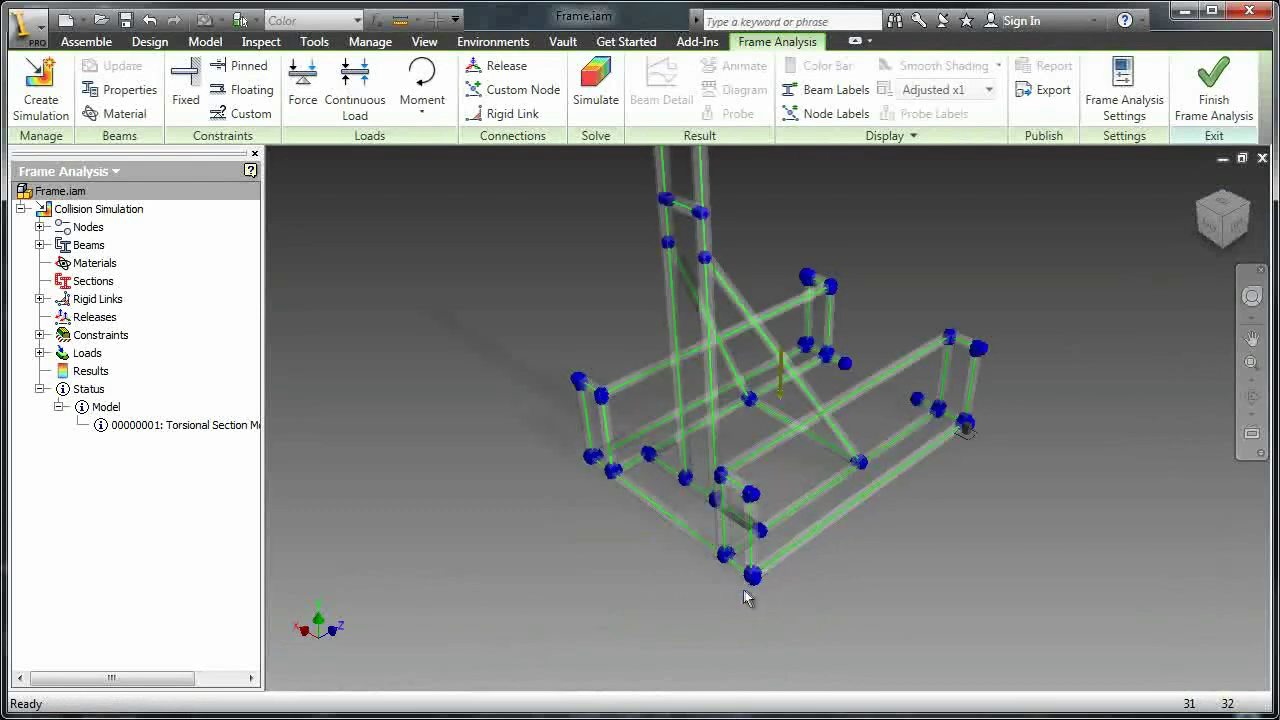
scroll(760, 582, "up", 3)
scroll(764, 578, "up", 3)
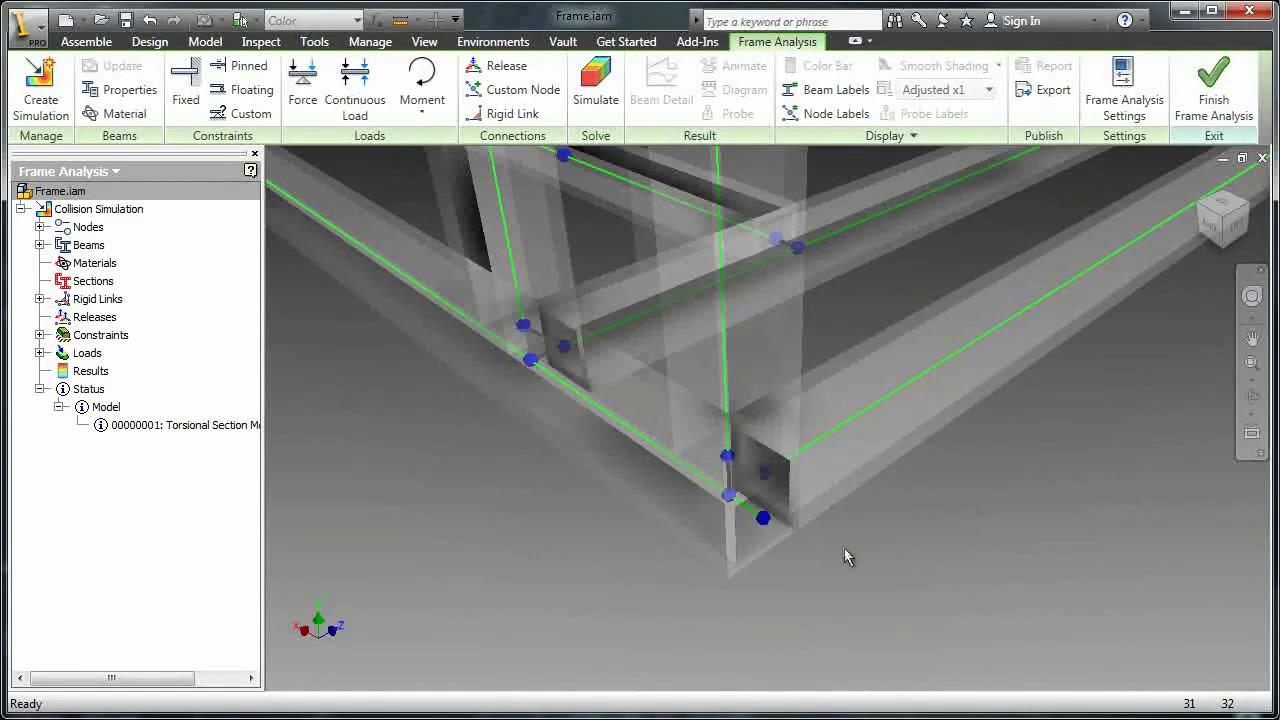
left_click(185, 88)
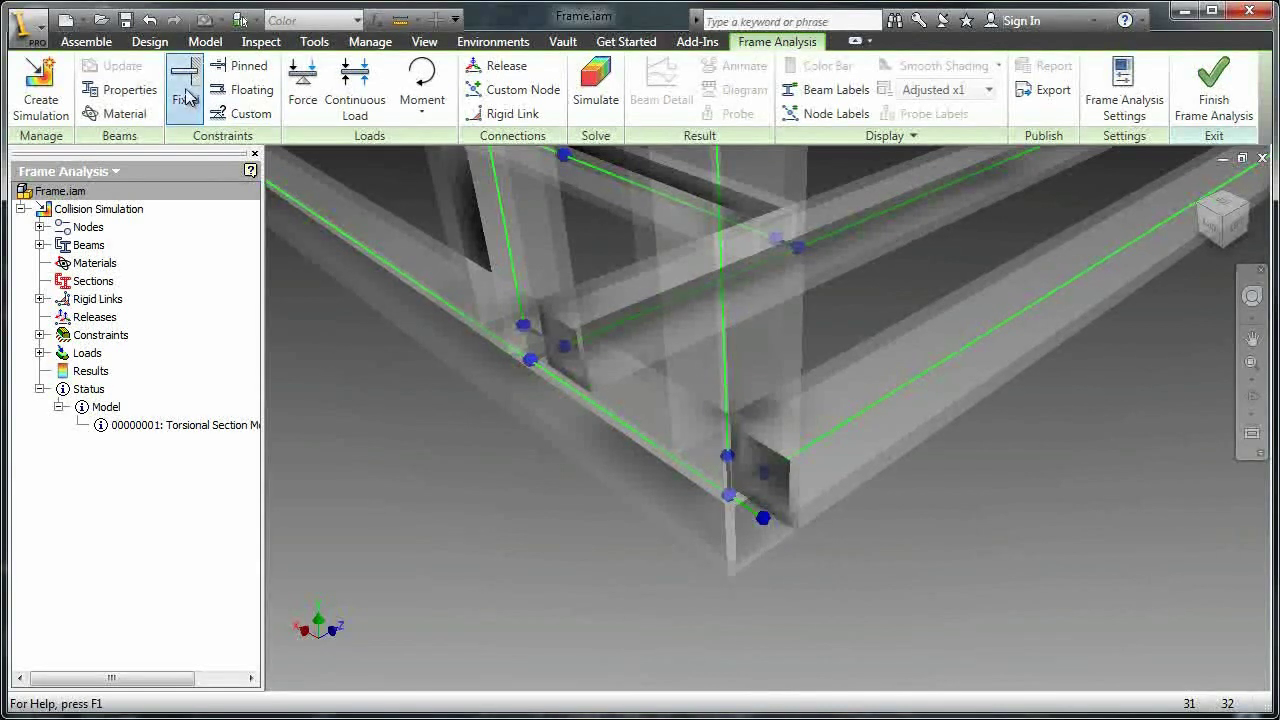
left_click(298, 203)
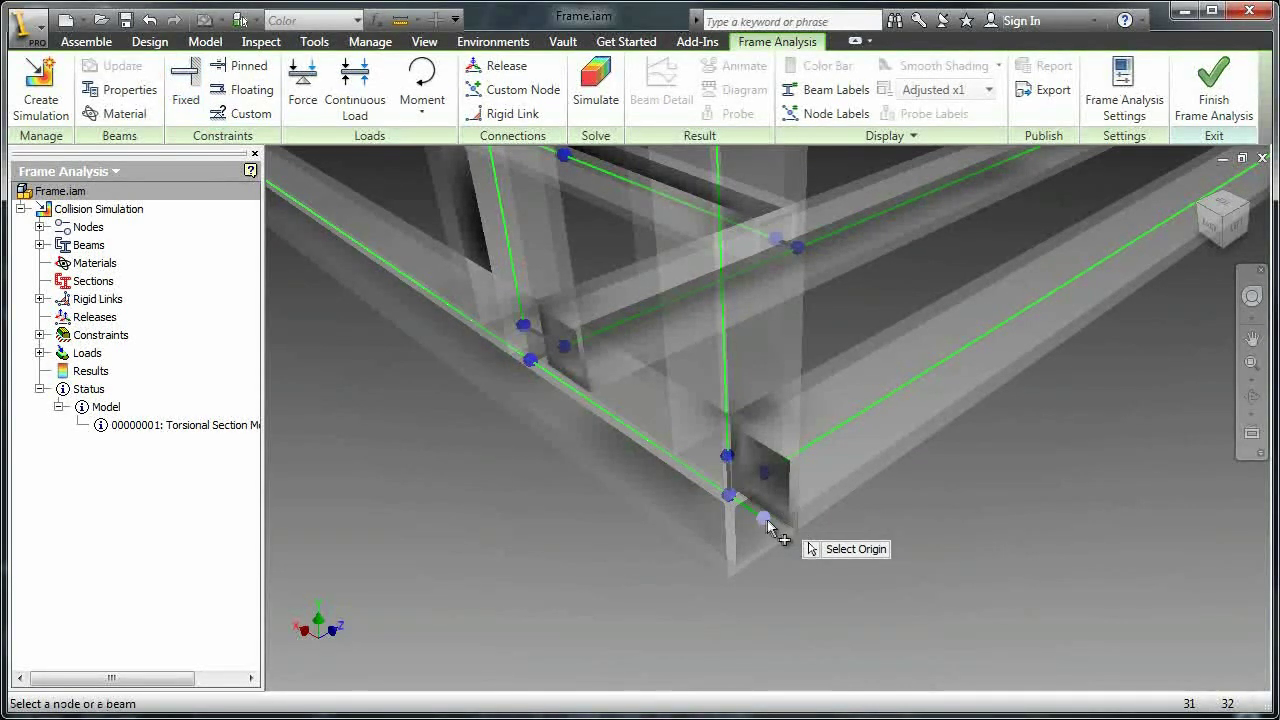
left_click(767, 519)
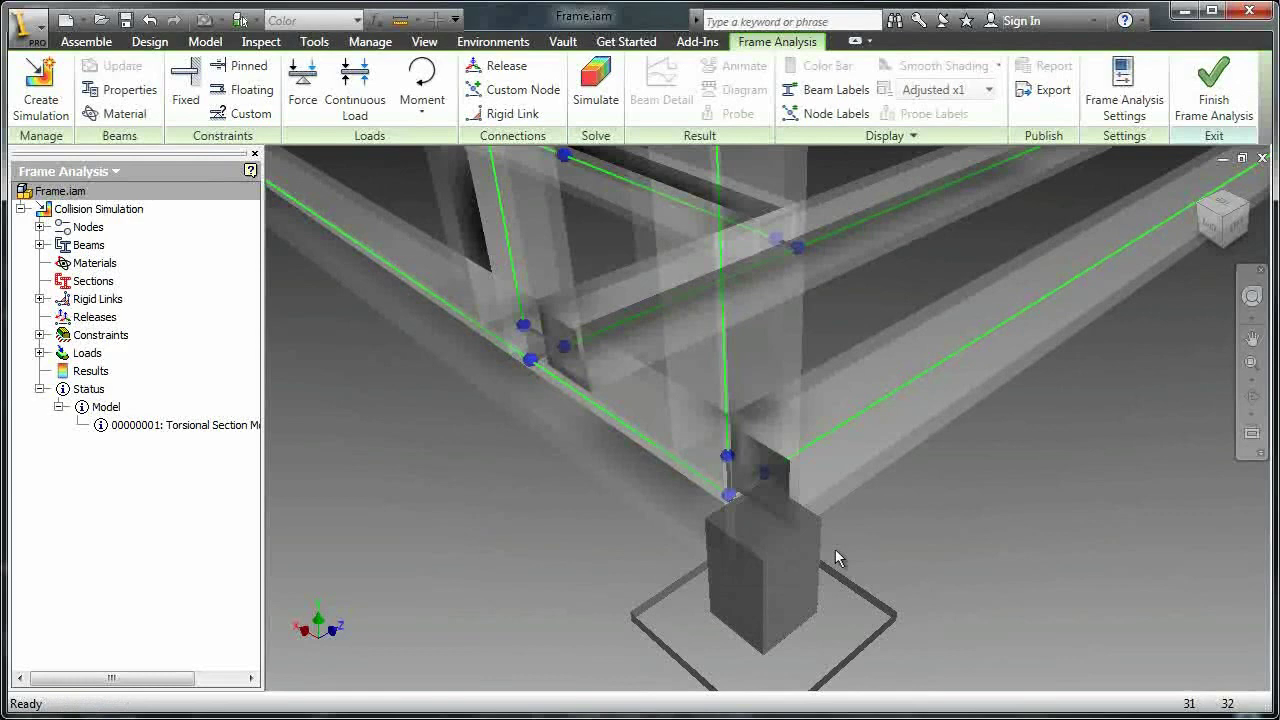
scroll(835, 546, "up", 5)
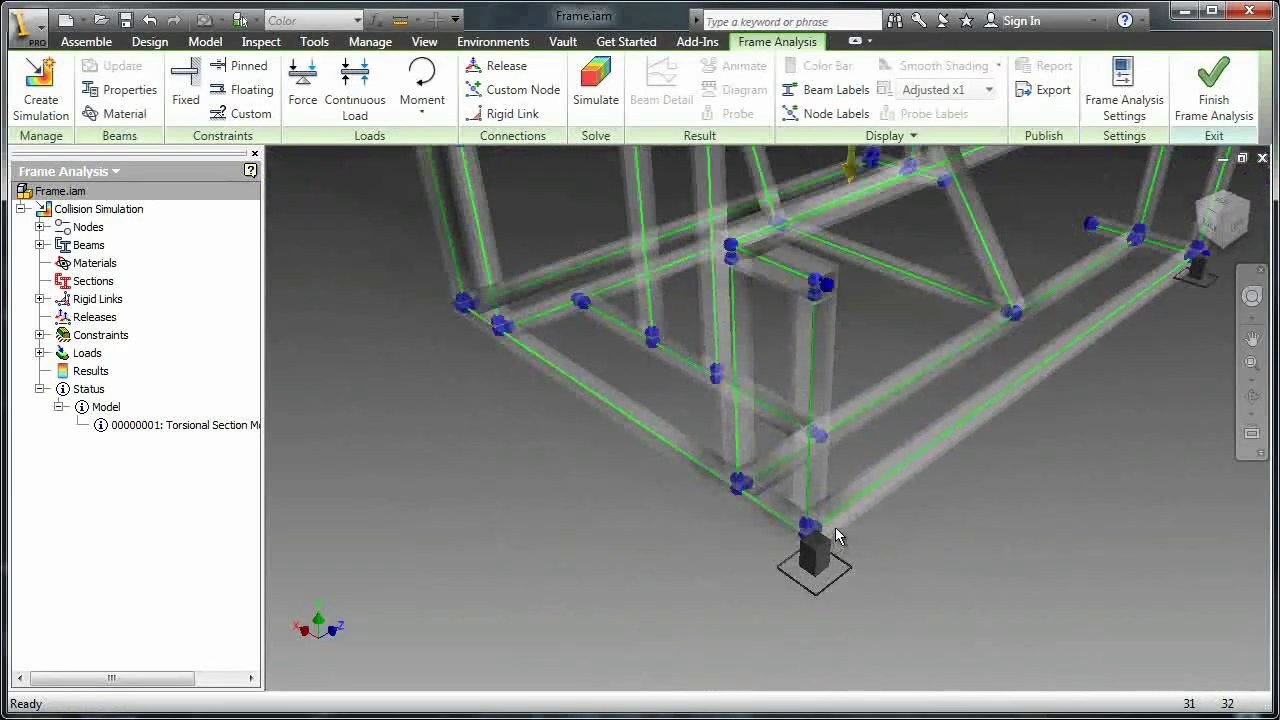
middle_click_drag(835, 527, 937, 474, "shift")
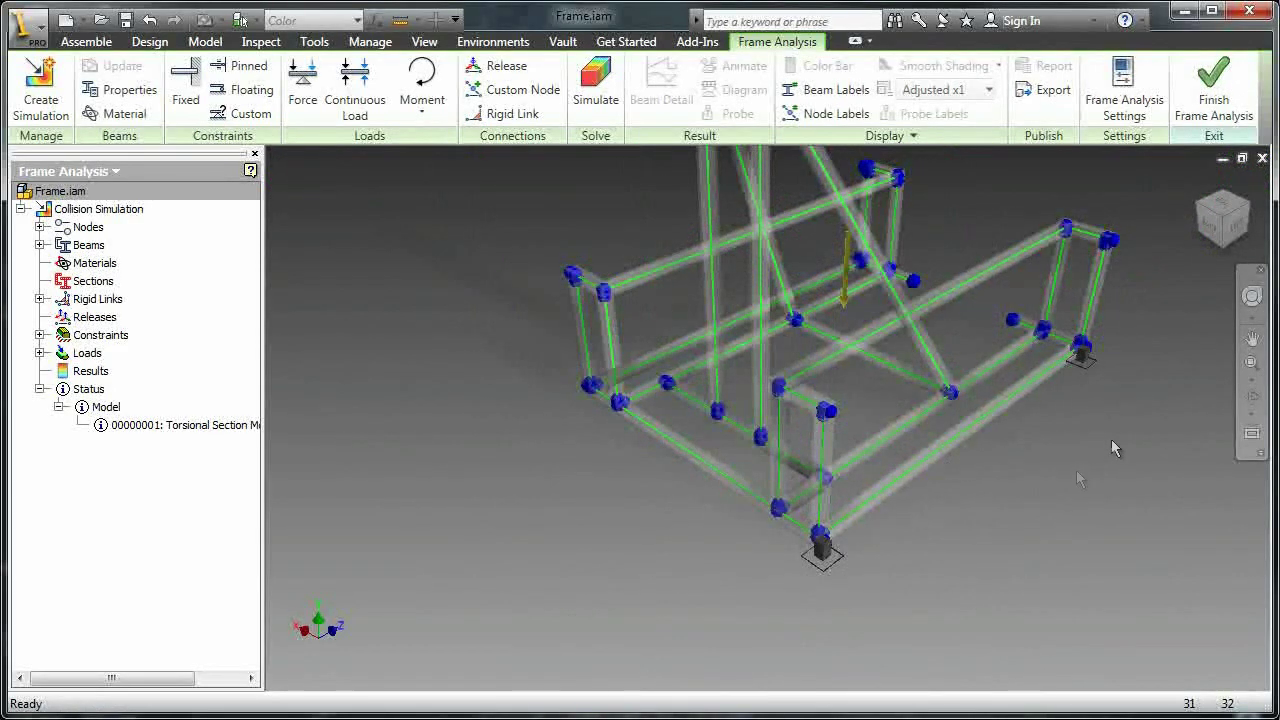
Fix the front lower beam with a constraint at an offset of 17.5
left_click(183, 108)
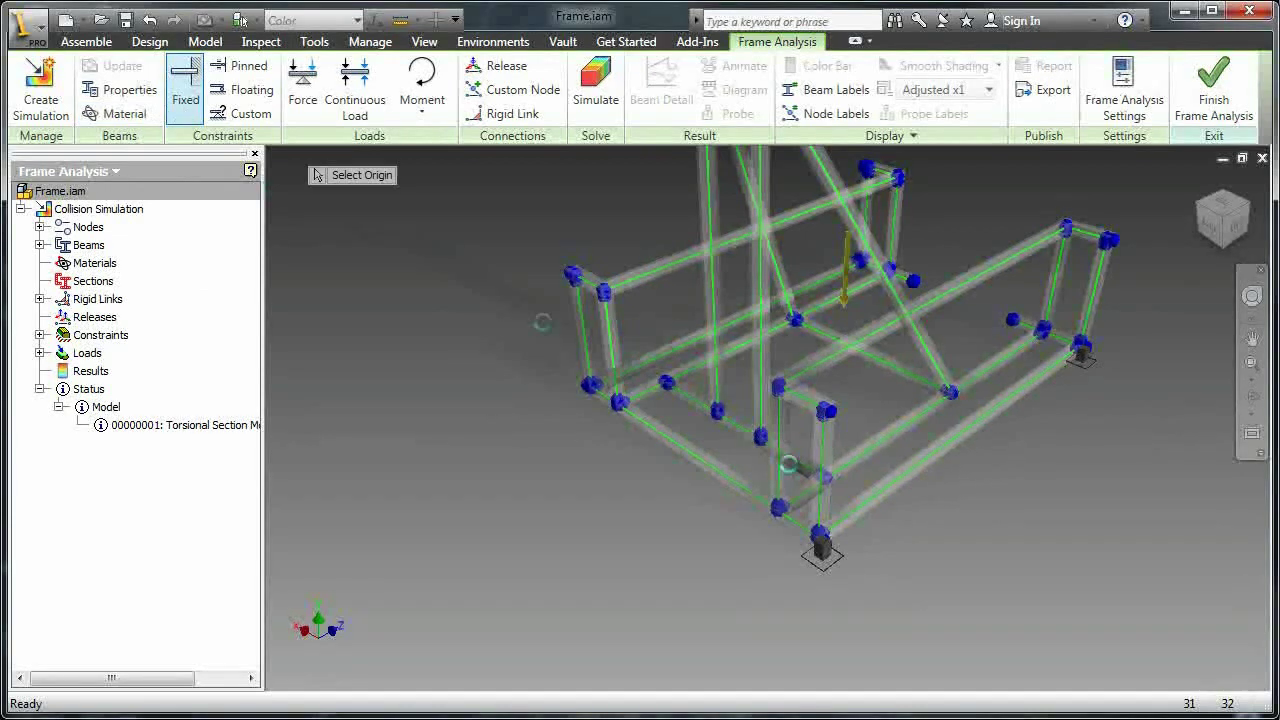
left_click(963, 438)
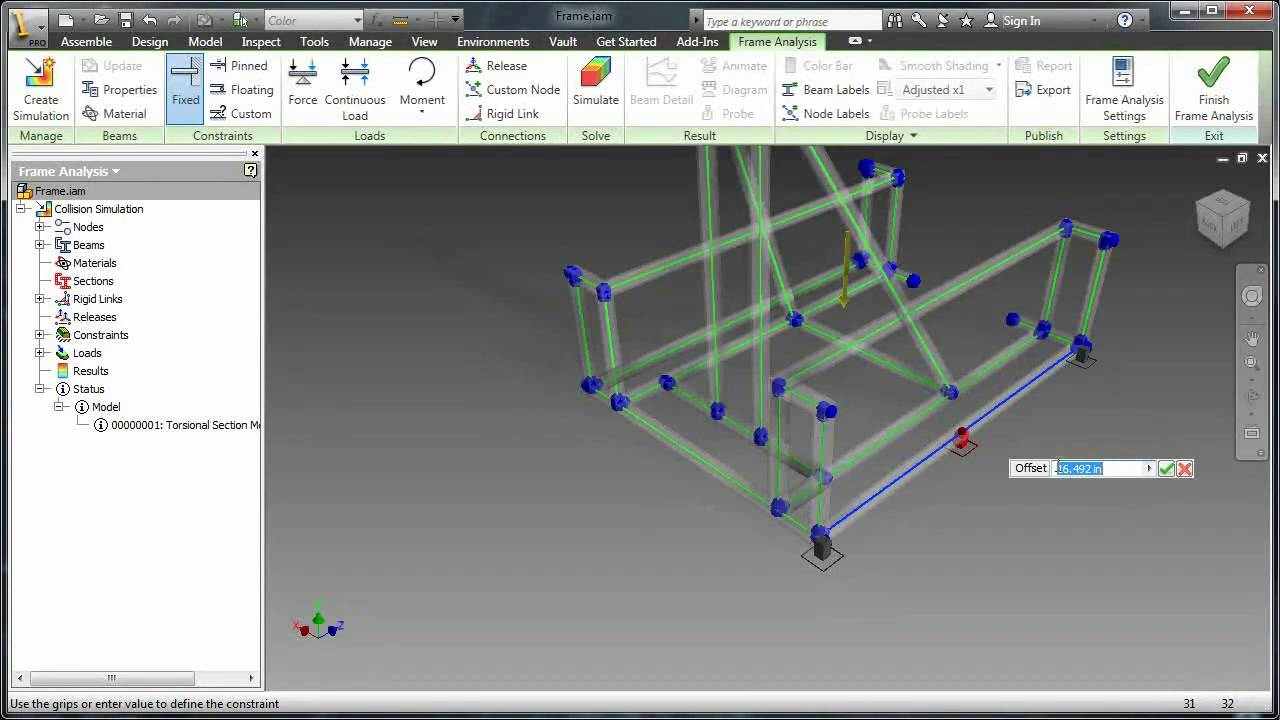
key("BackSpace")
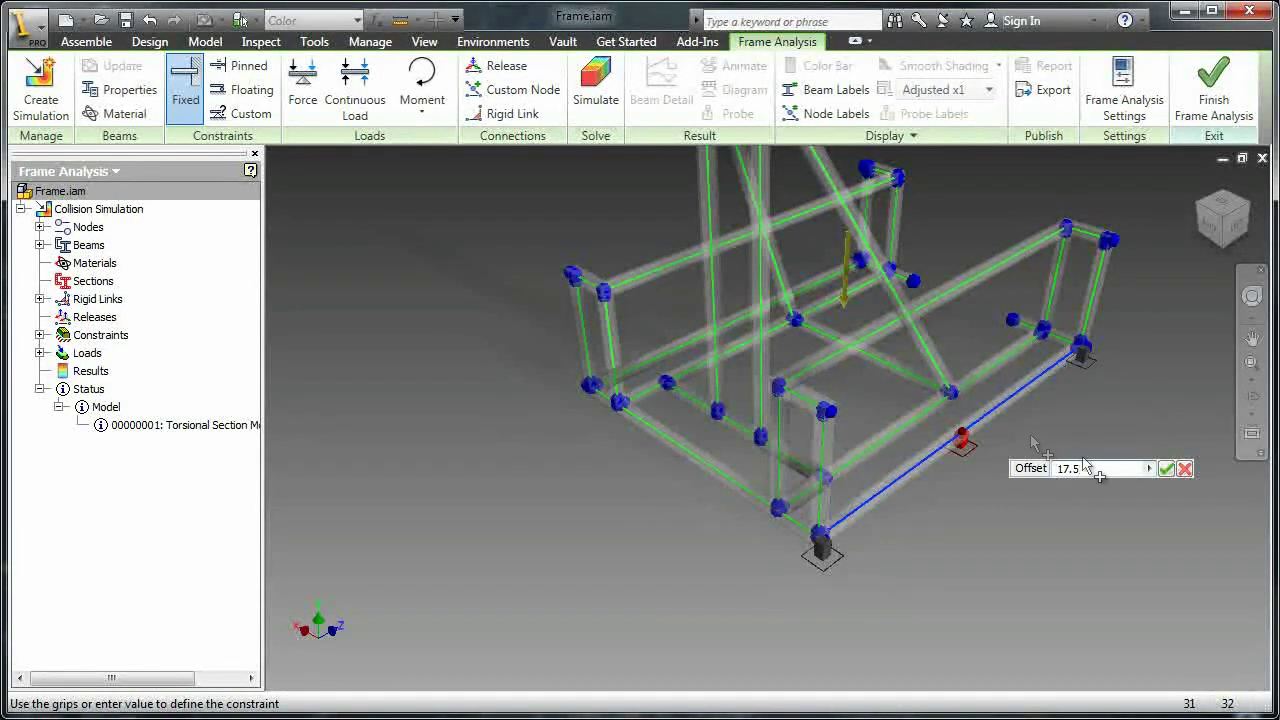
left_click(1166, 470)
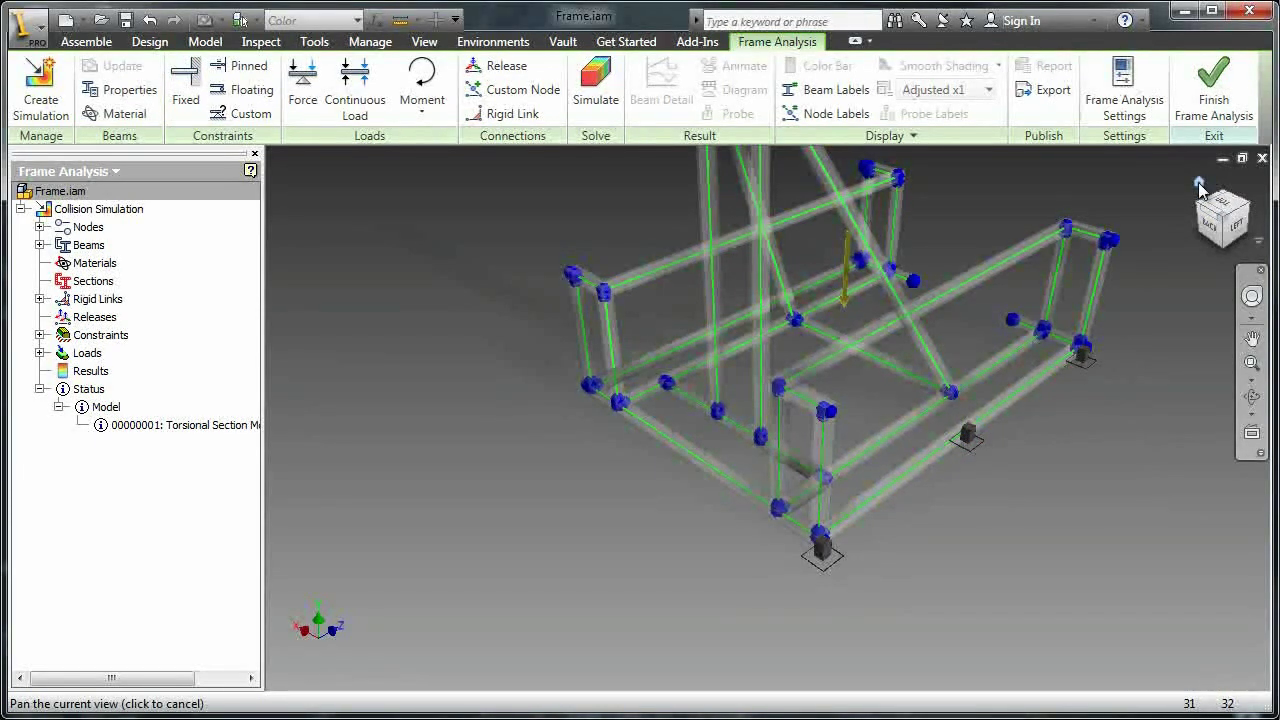
Place a 200 lbforce force load on the lower front beam
left_click(1200, 185)
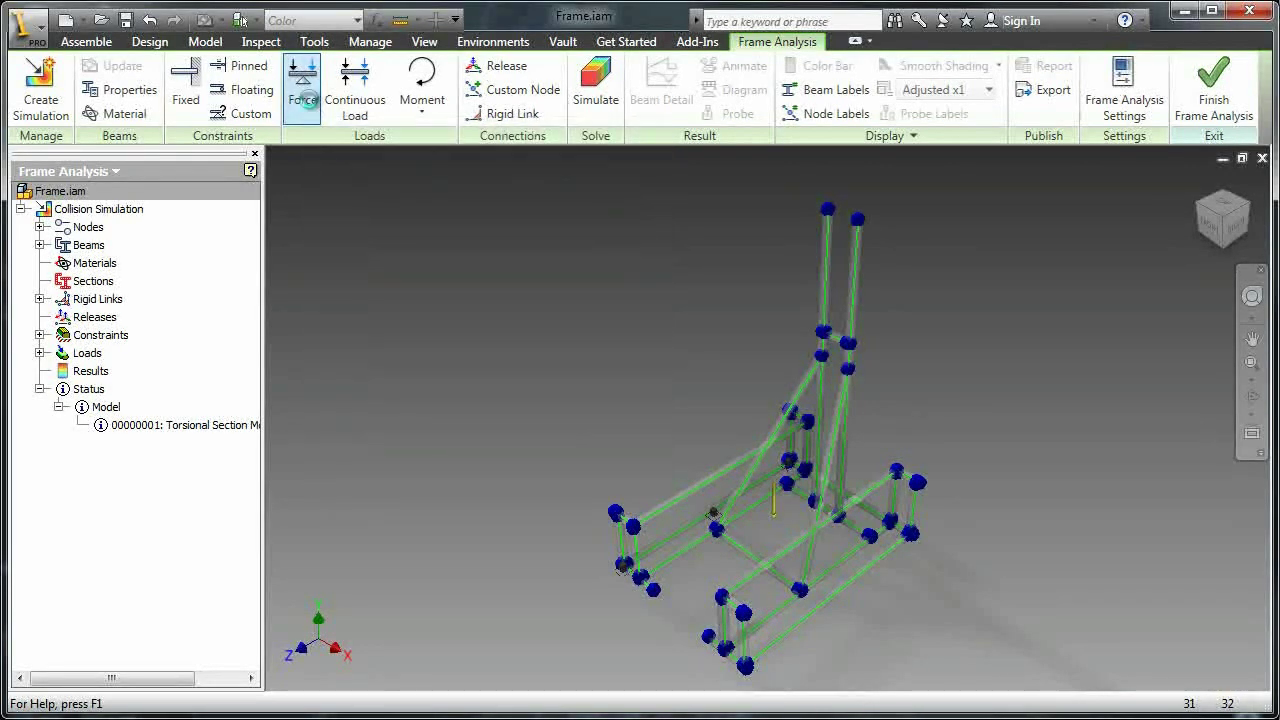
left_click(305, 100)
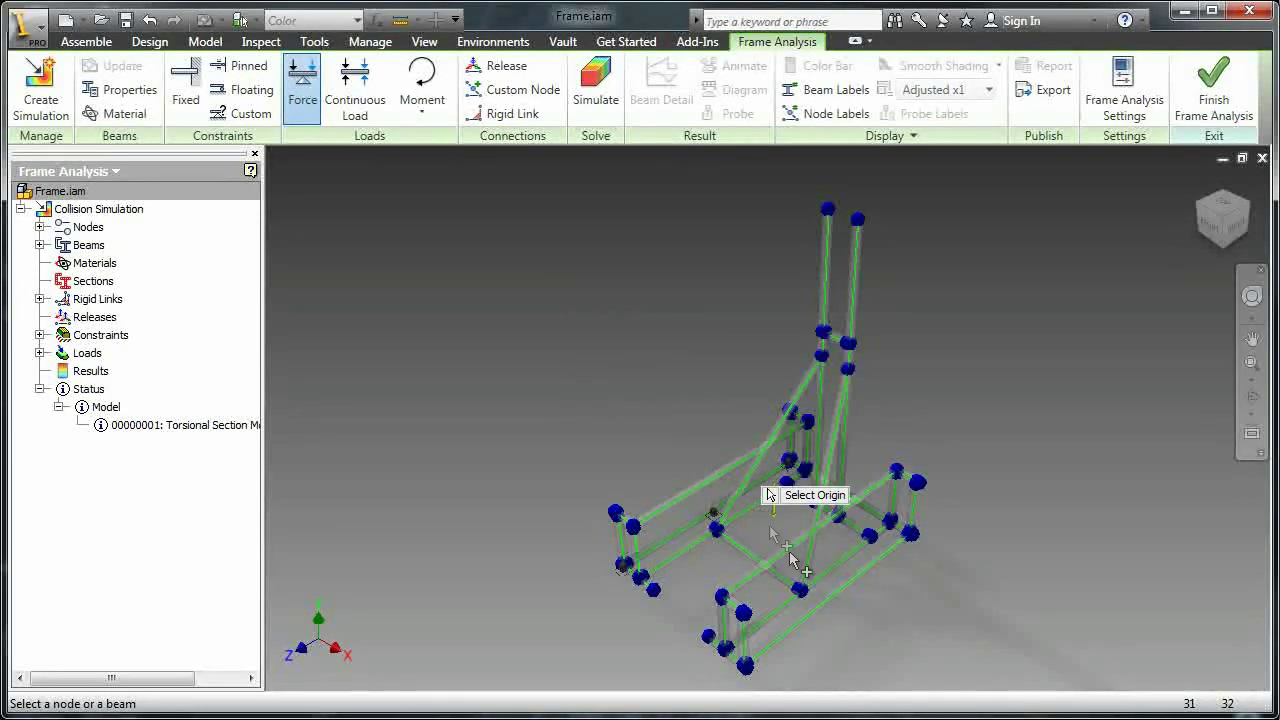
left_click(836, 605)
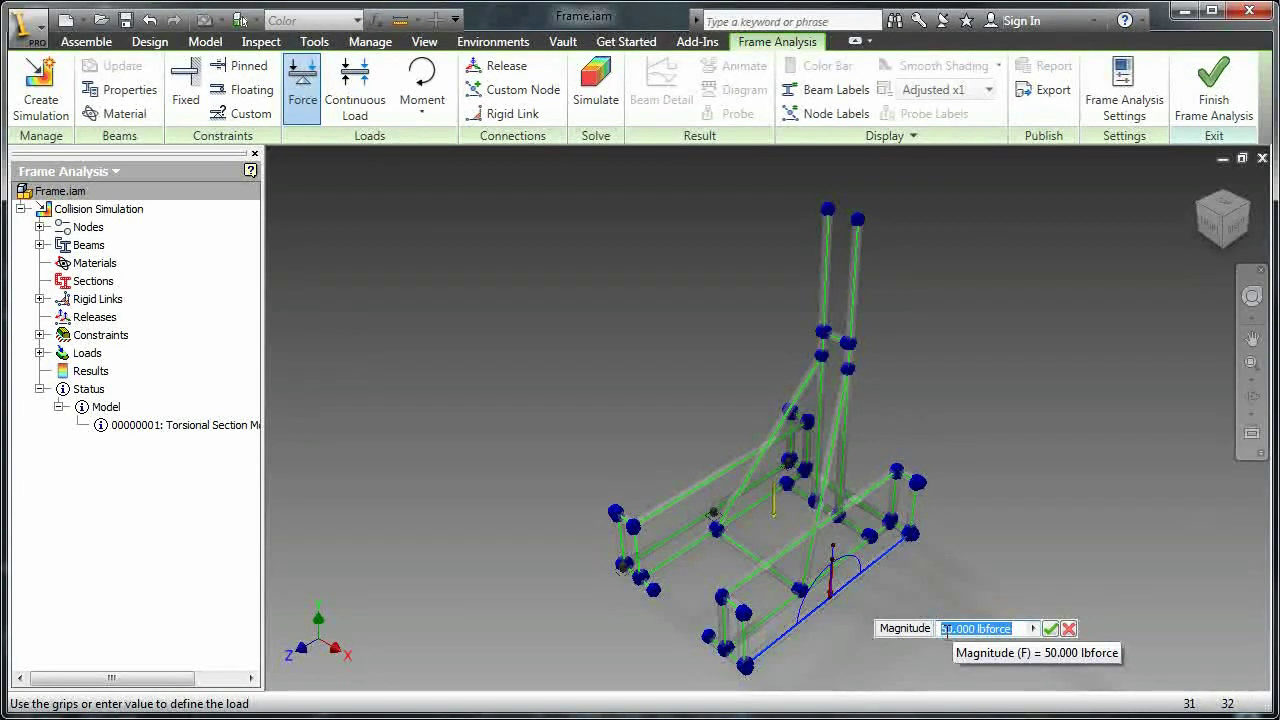
type("200")
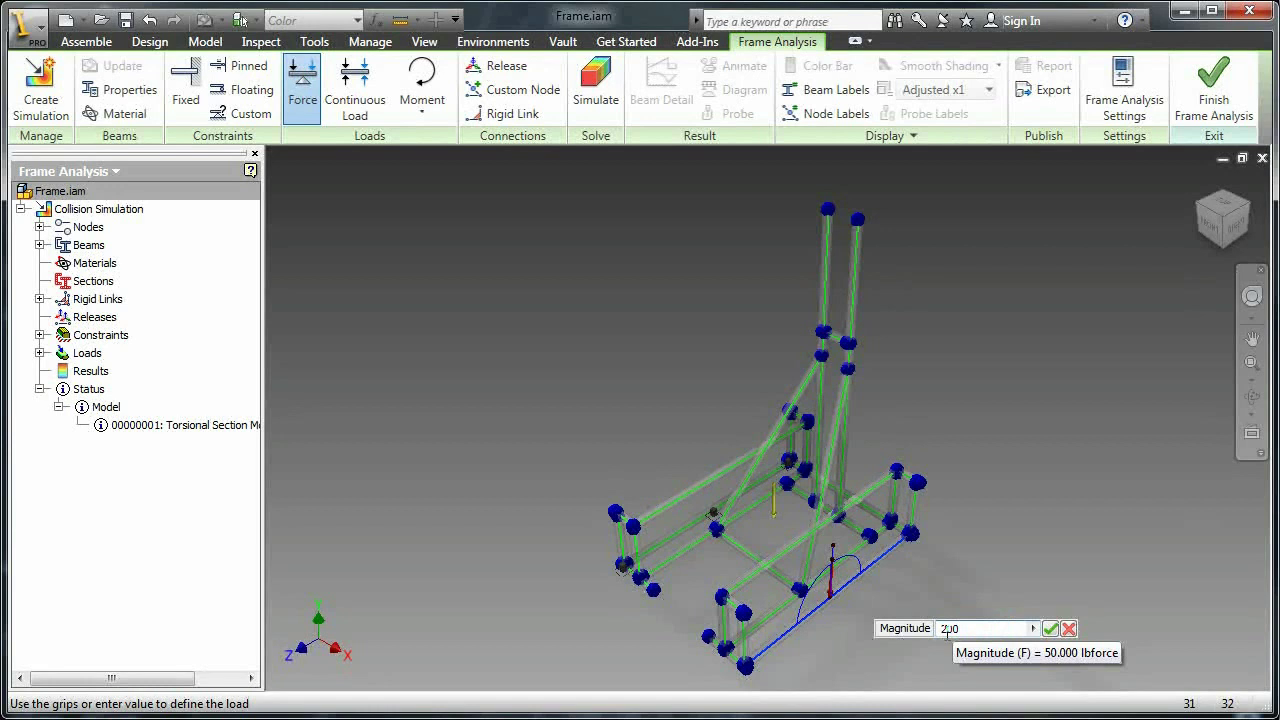
left_click(1051, 629)
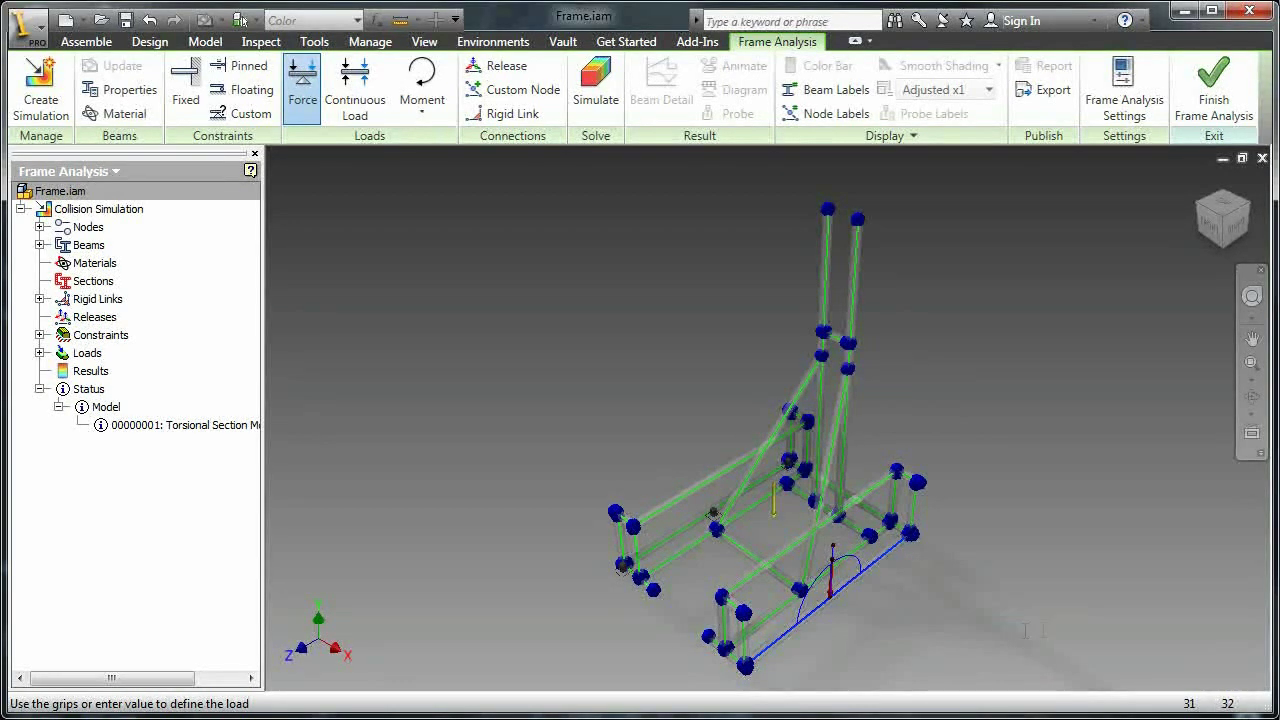
Edit the 200 lbforce load and set its plane angle to 180°
right_click(830, 592)
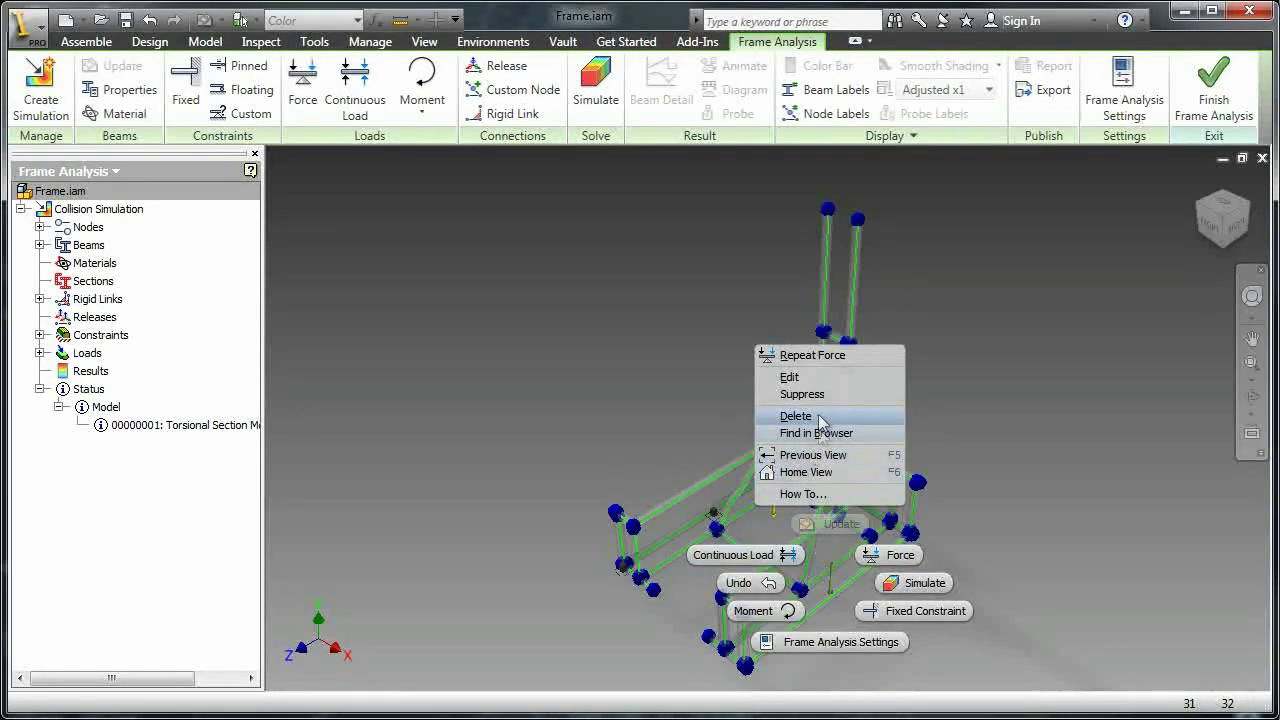
left_click(817, 378)
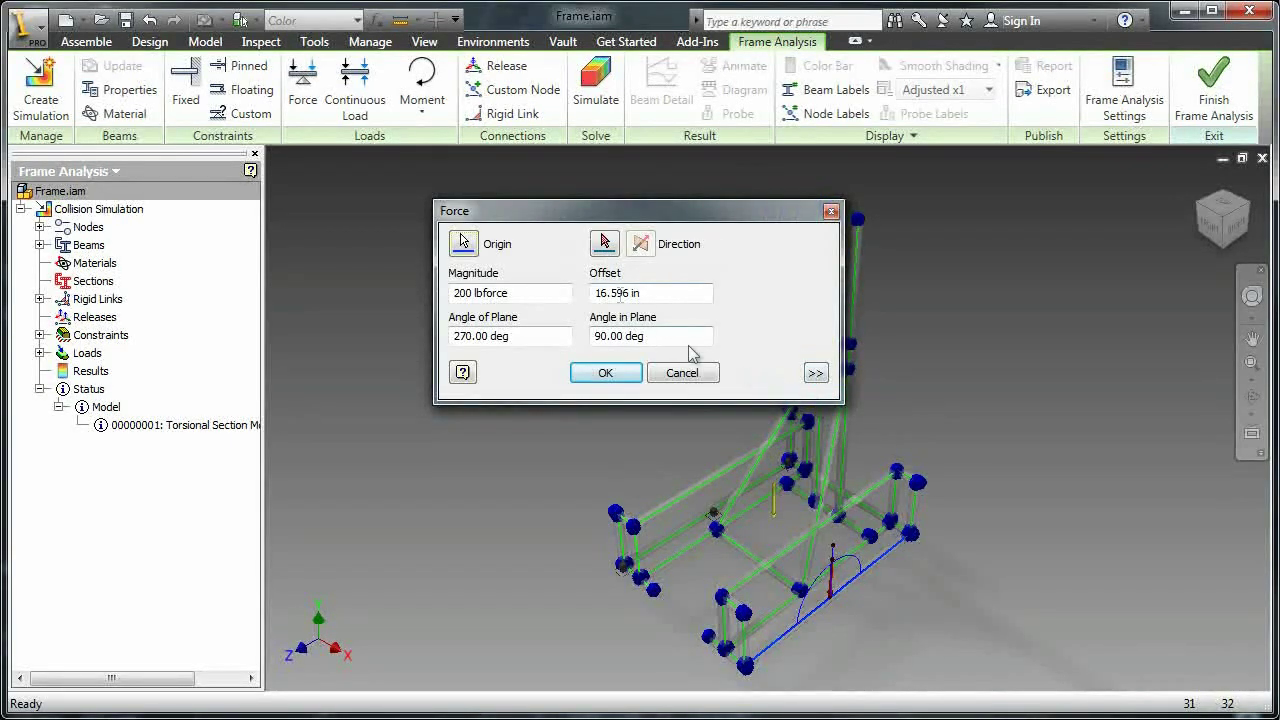
middle_click_drag(830, 487, 817, 399)
middle_click_drag(835, 516, 836, 491)
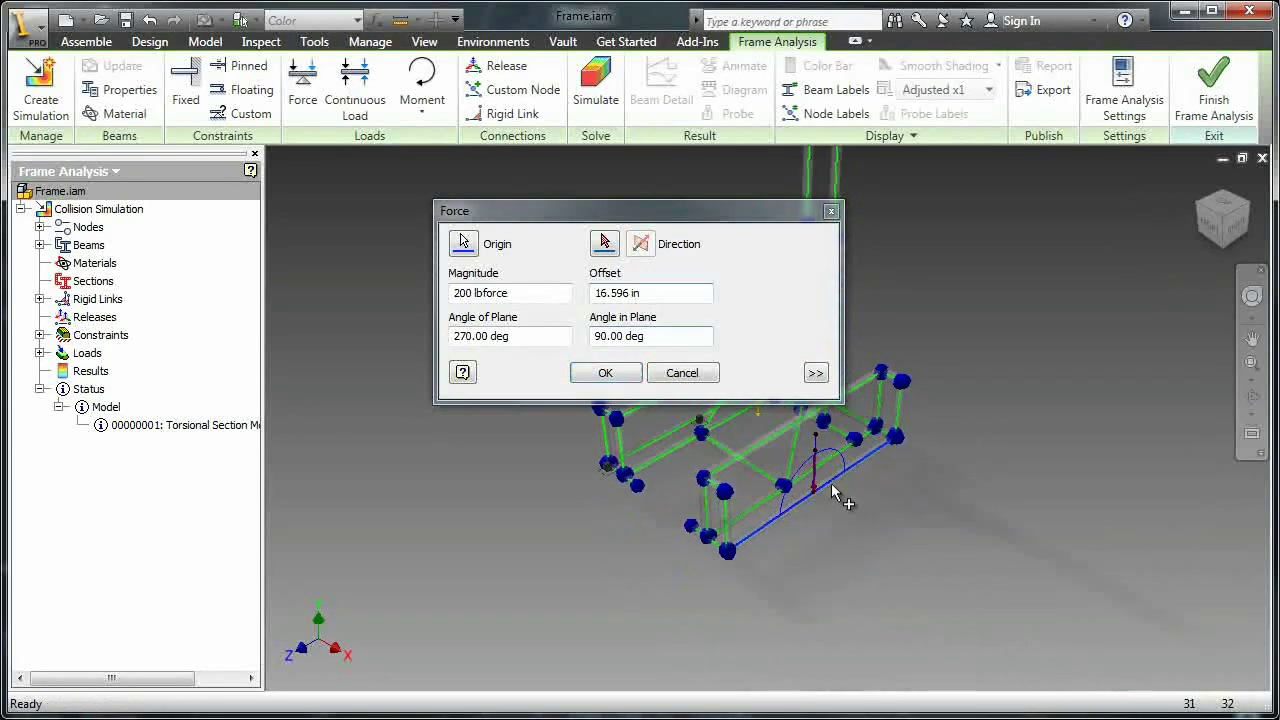
scroll(833, 490, "down", 3)
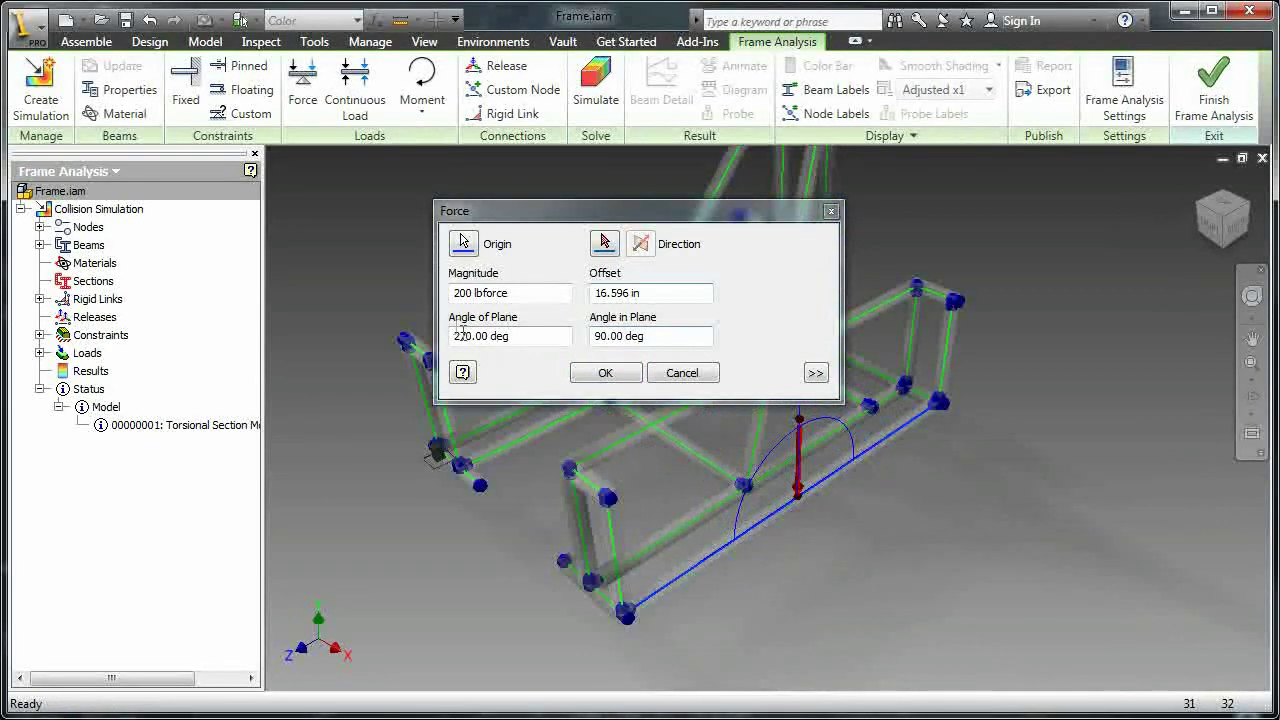
double_click(467, 335)
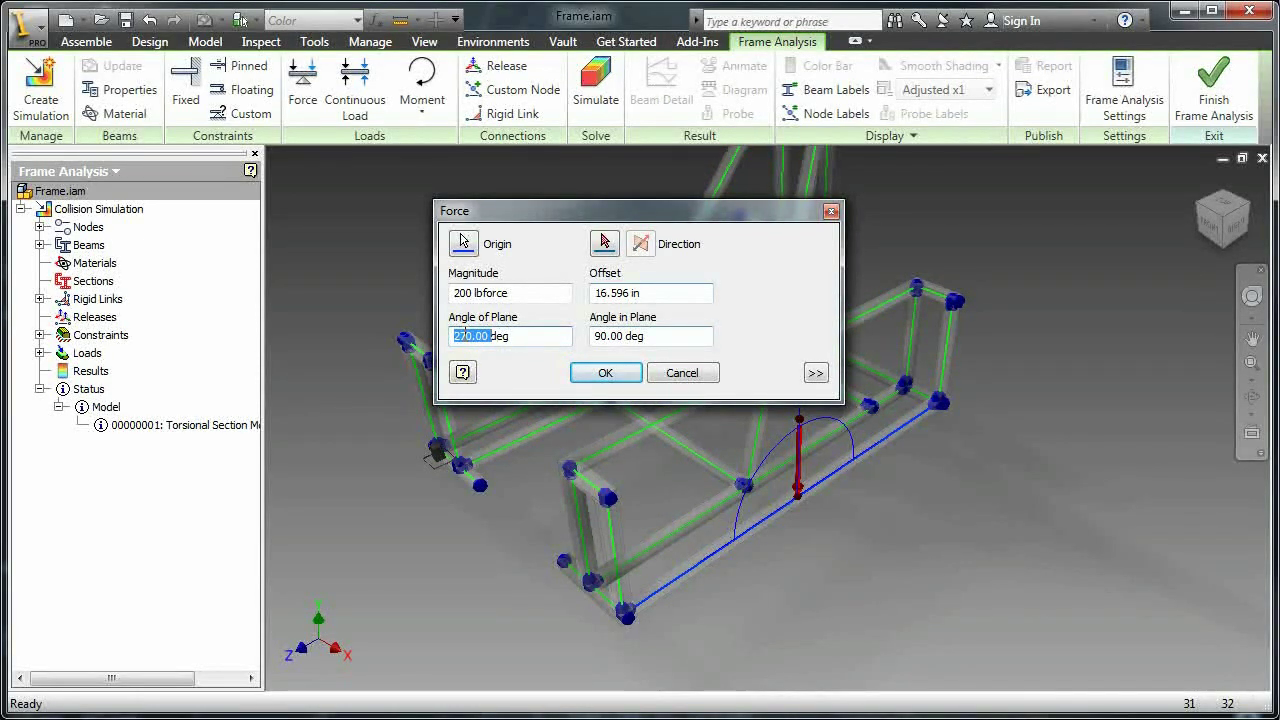
type("0")
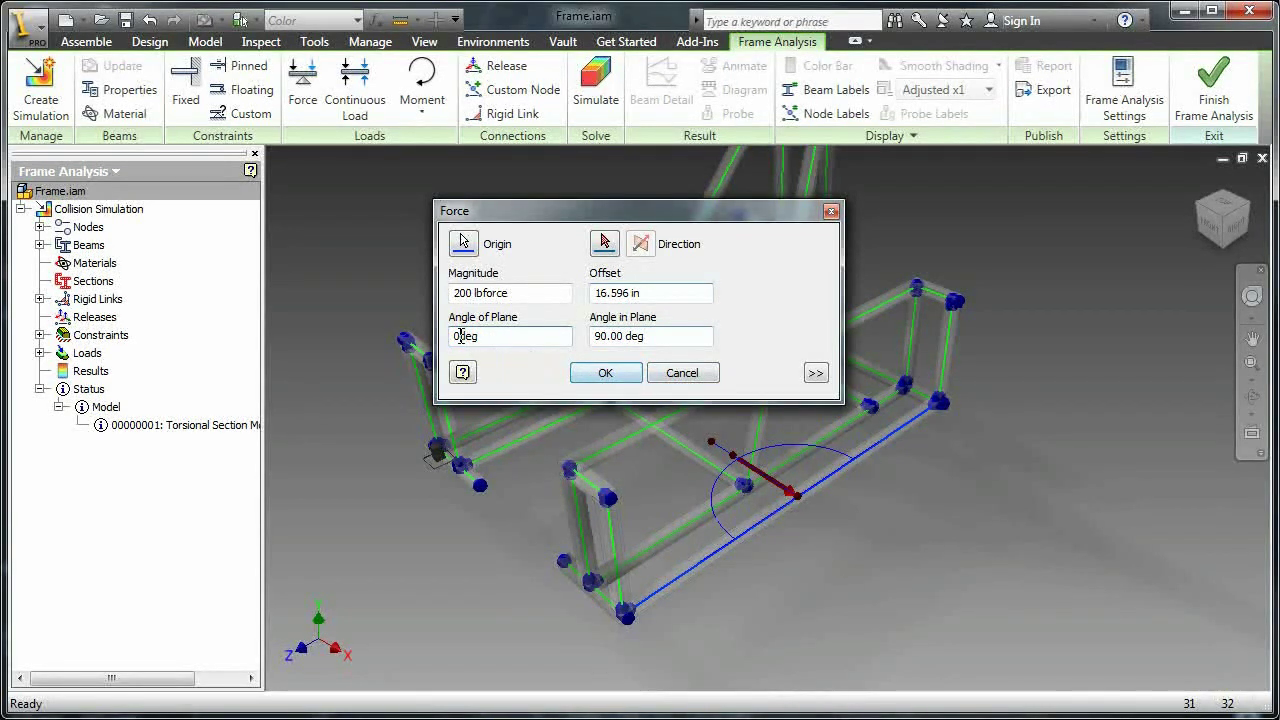
type("18")
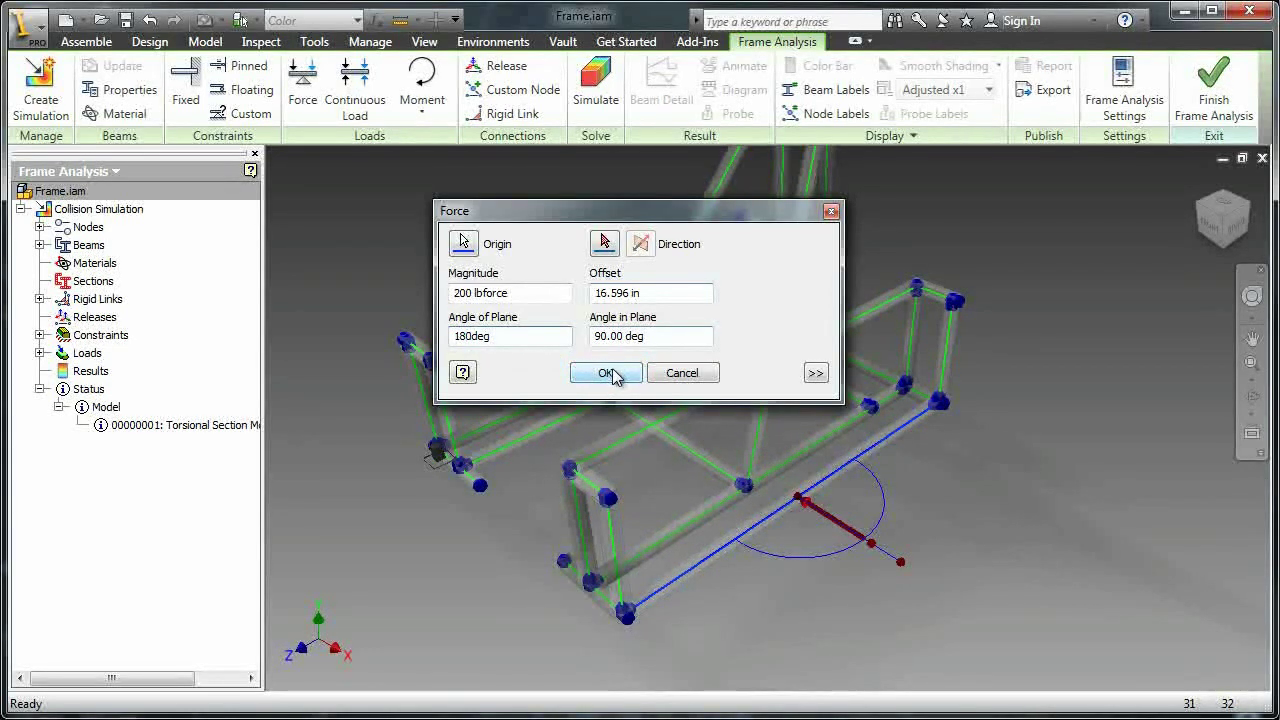
Set the load's offset to 17.5 in with a 90° in-plane angle, and apply
double_click(605, 292)
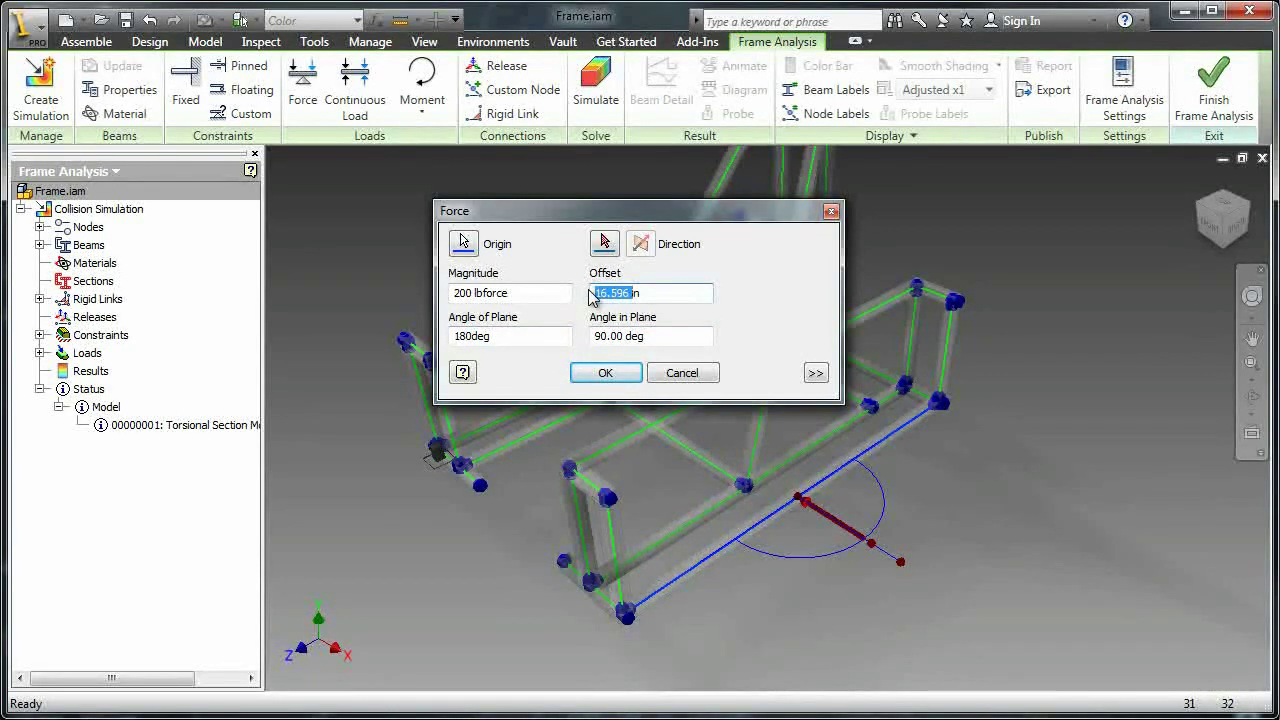
type("17")
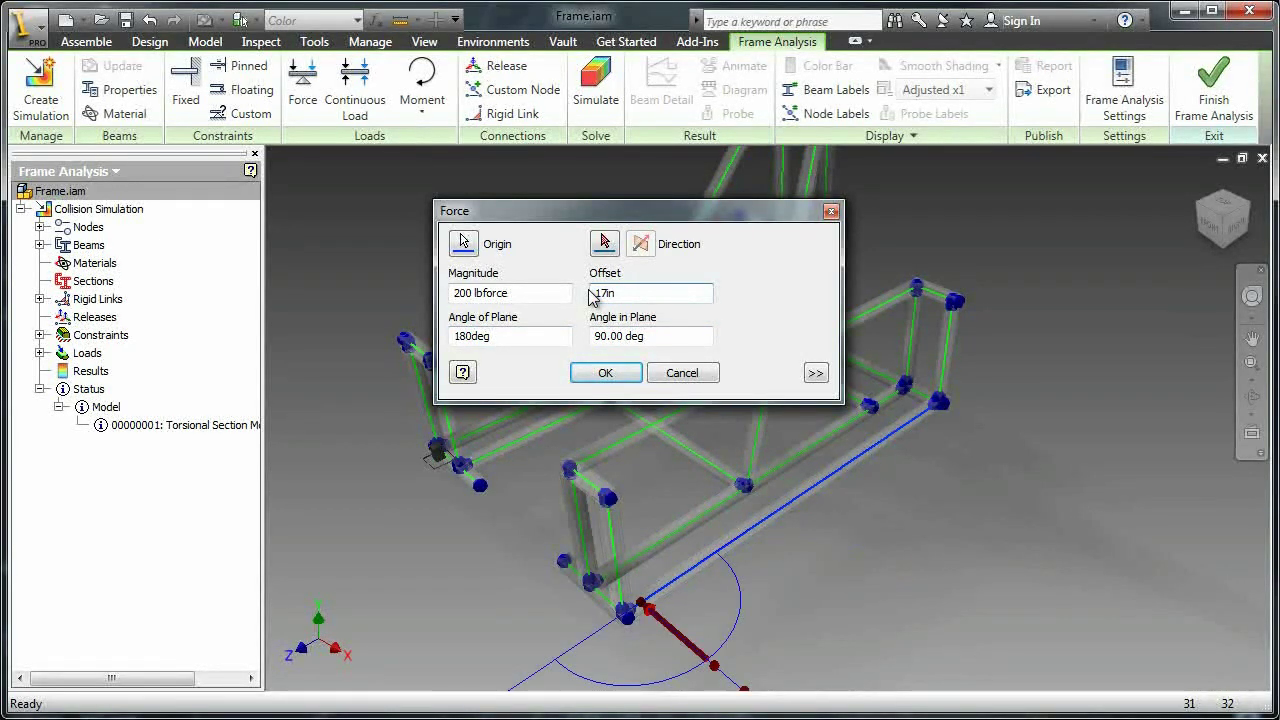
type(".5")
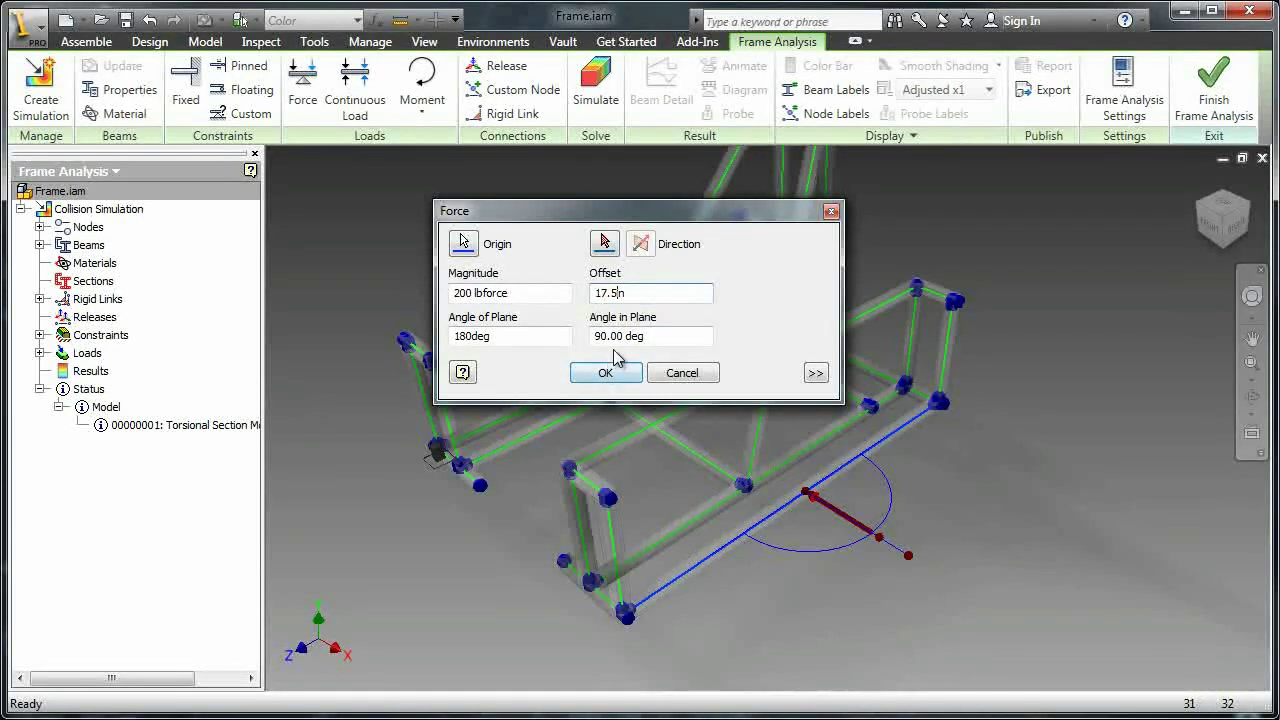
left_click(607, 337)
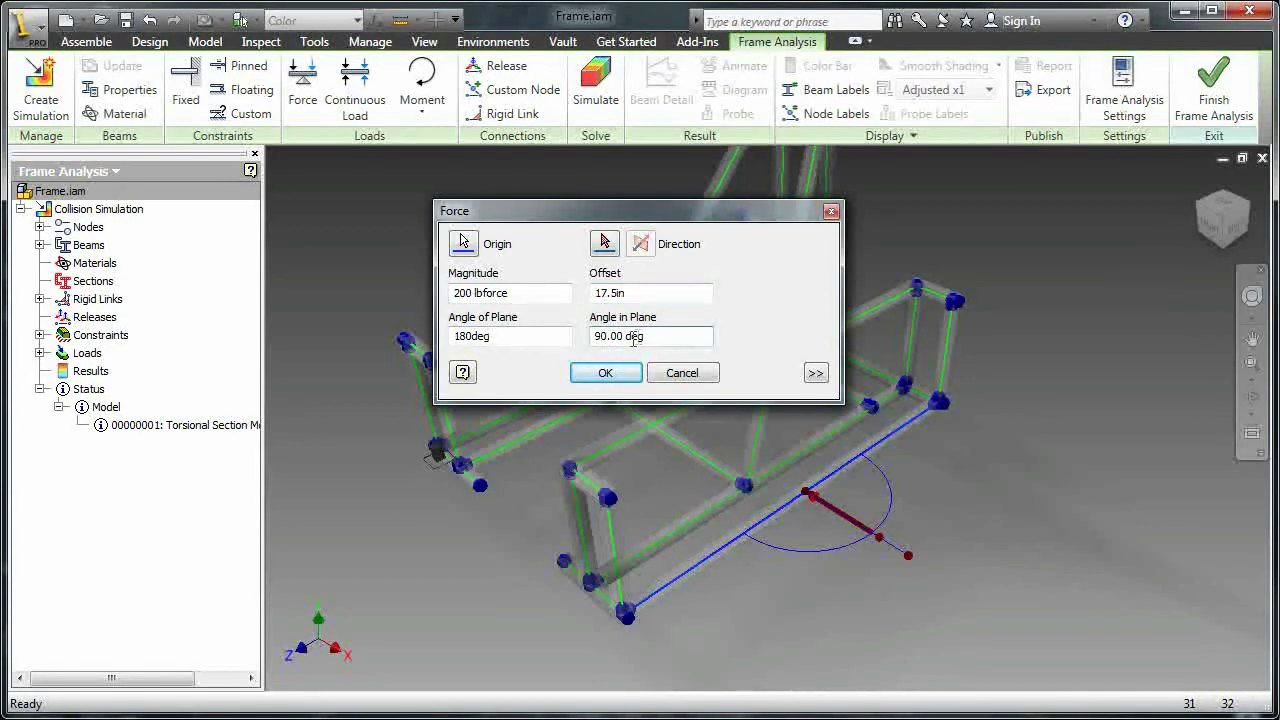
key("BackSpace")
type("6")
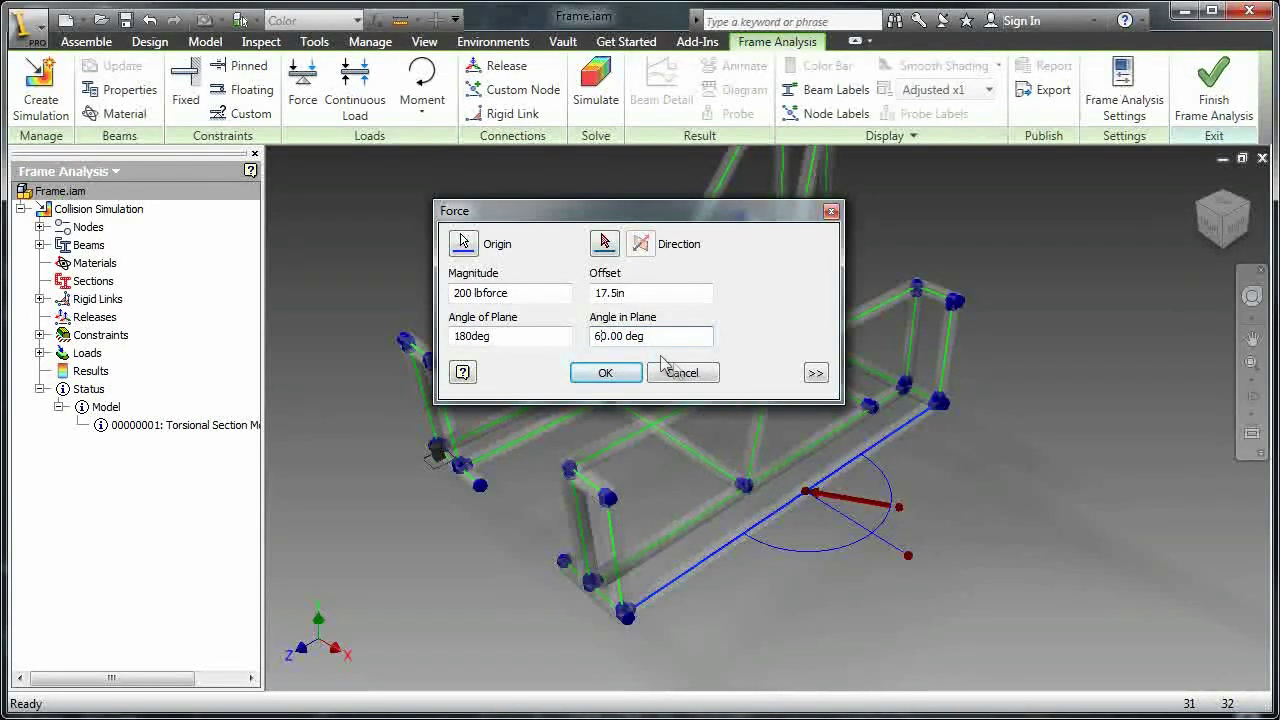
key("BackSpace")
type("9")
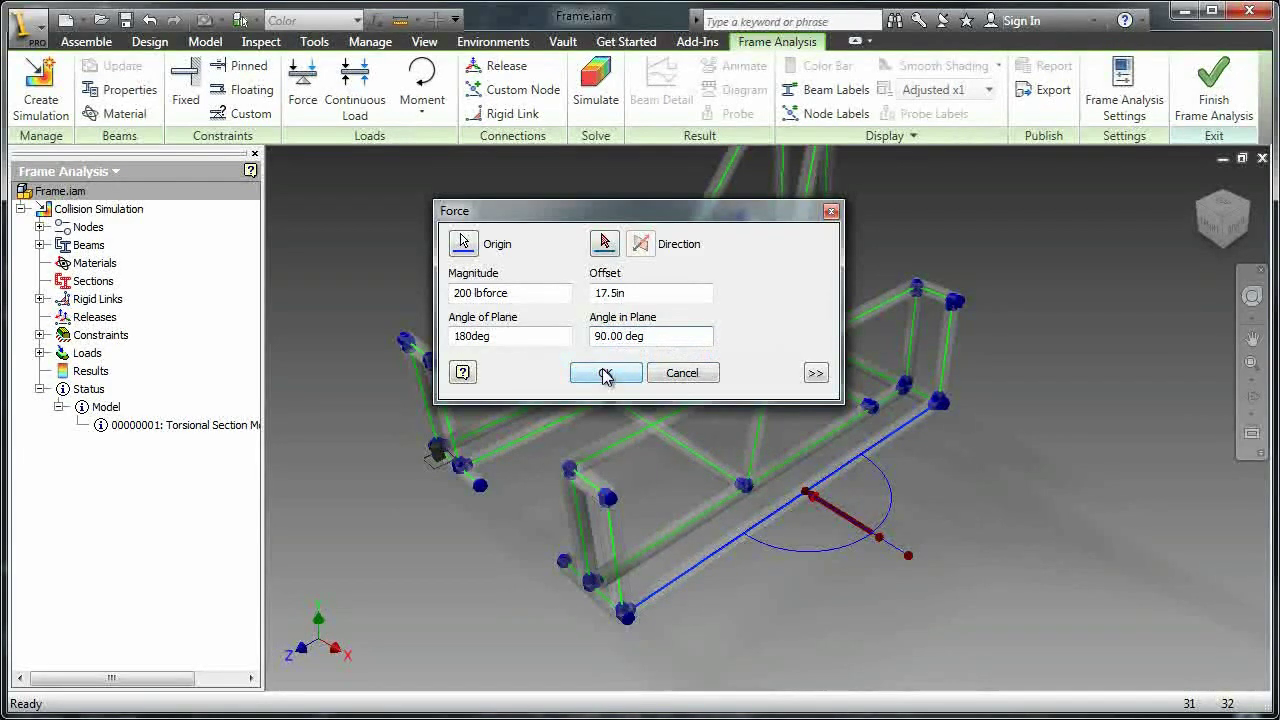
left_click(606, 374)
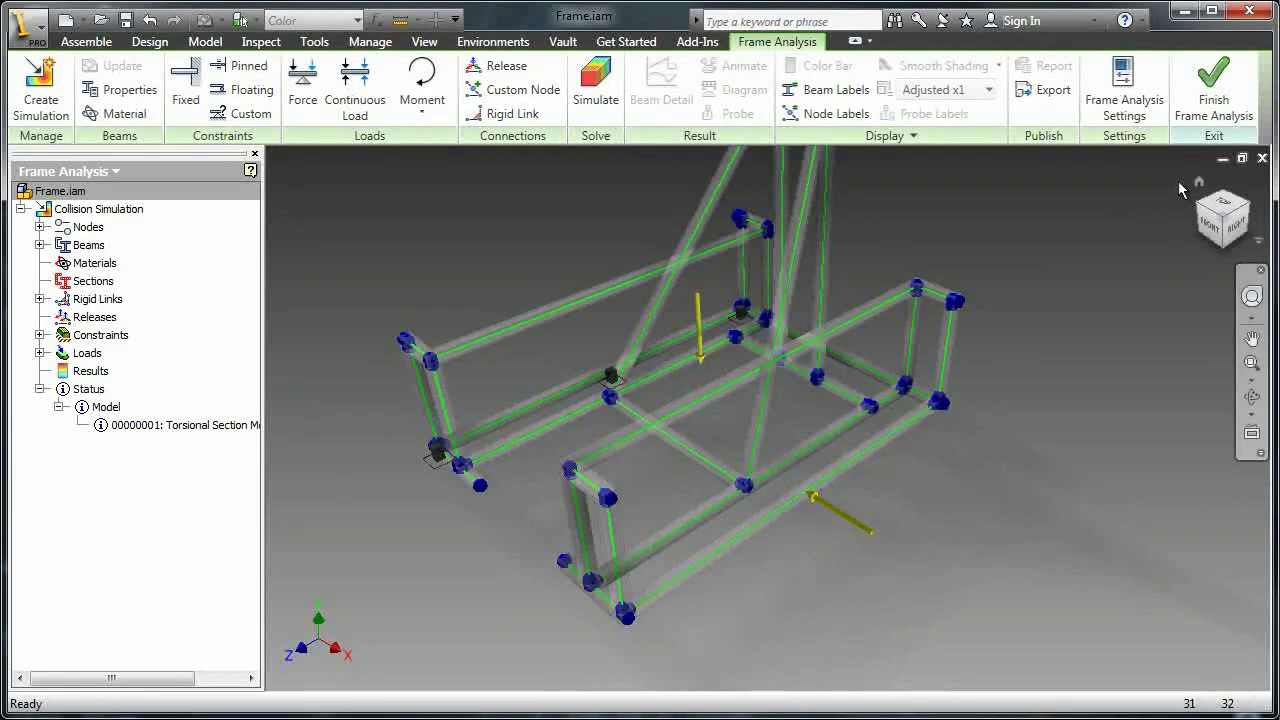
Return to the home view showing three fixed constraints and both 200 lbforce loads
key("F2")
left_click(1199, 184)
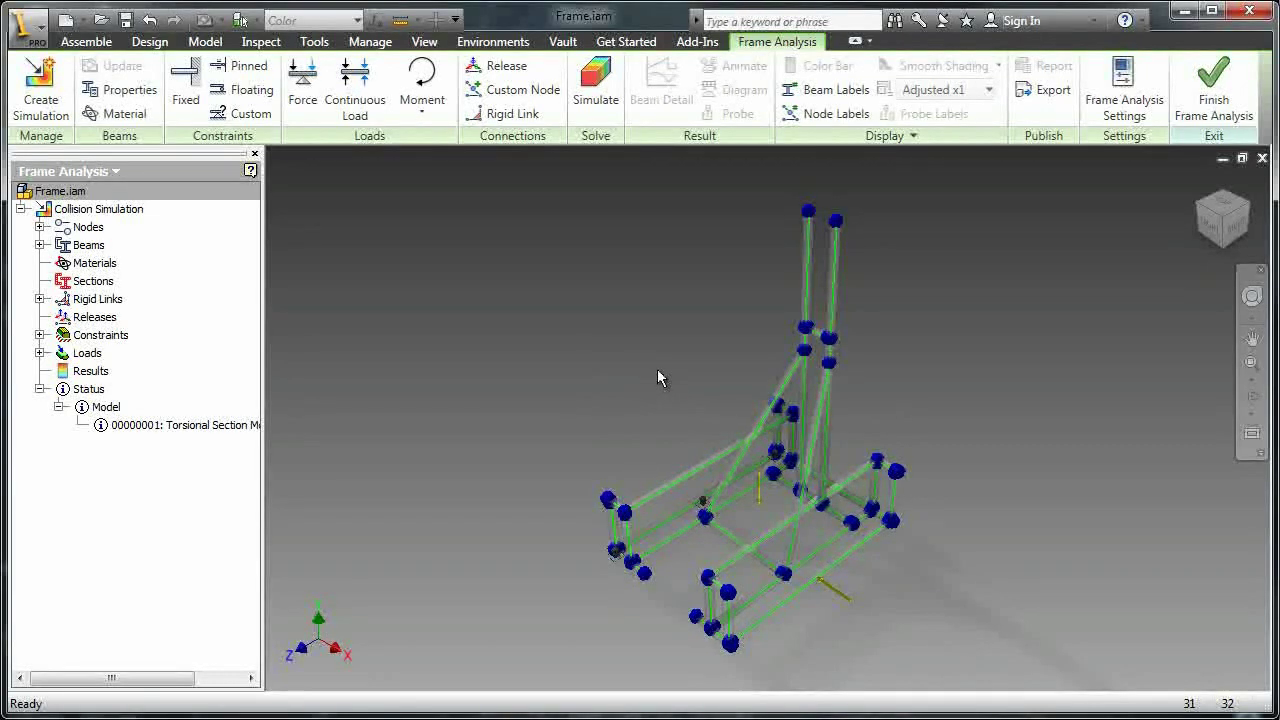
Run Simulate and view the displacement map, max 0.2493 in, from the top
left_click(596, 90)
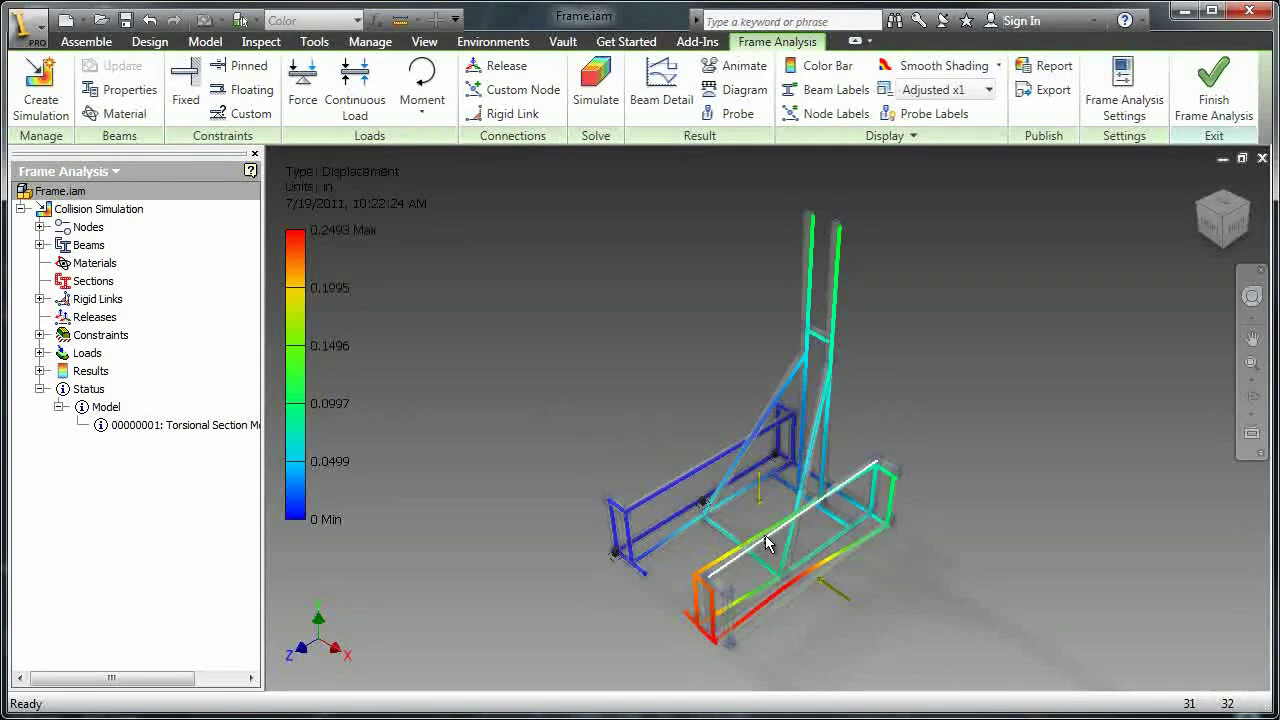
key("F2")
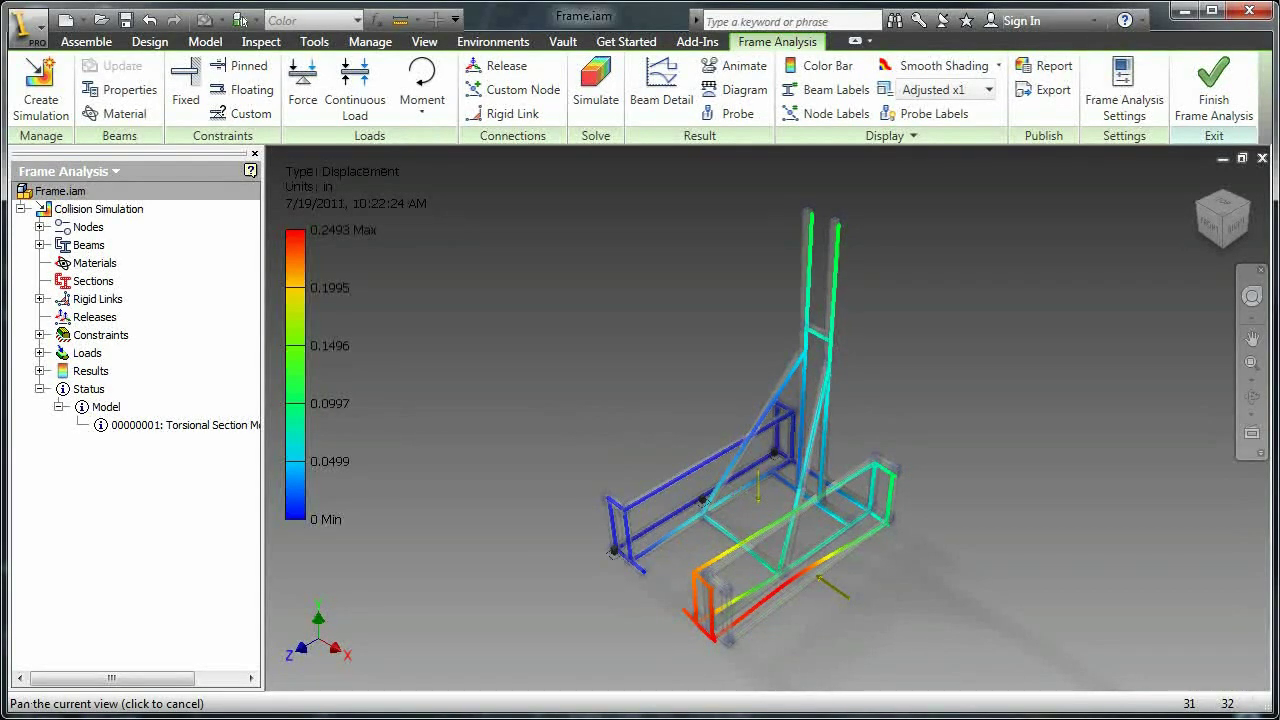
left_click_drag(752, 523, 729, 486)
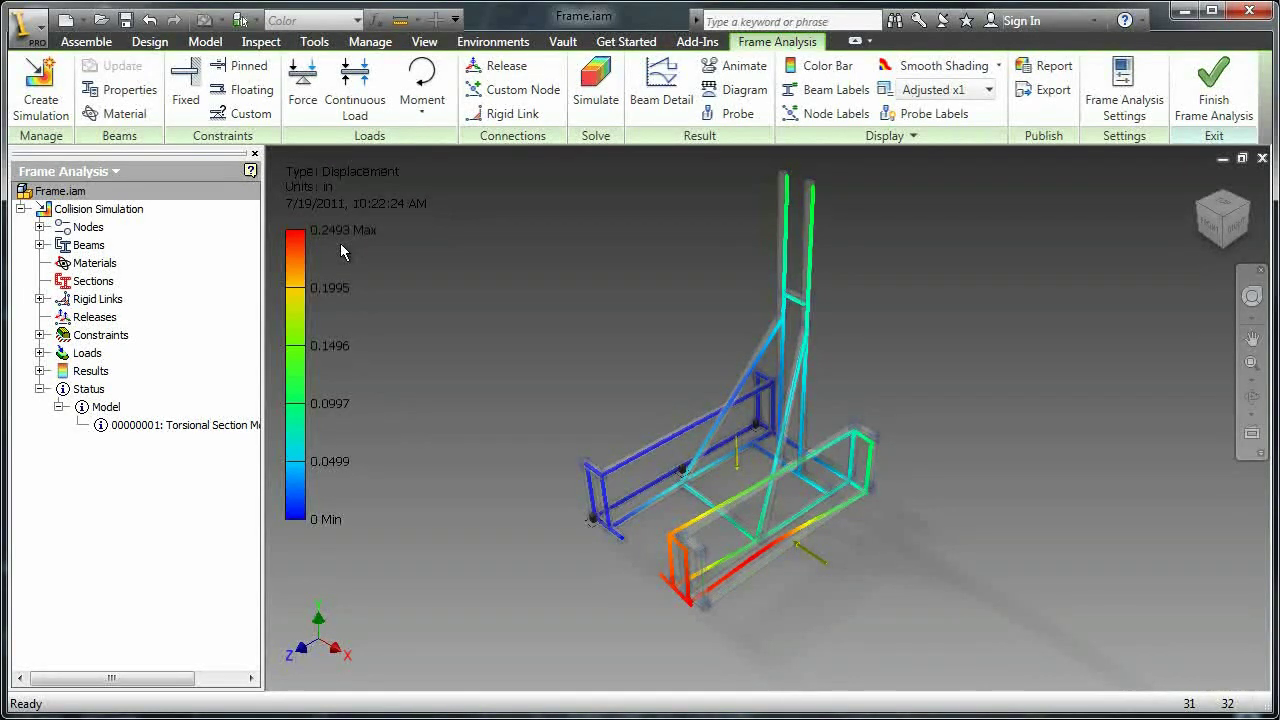
left_click(1205, 212)
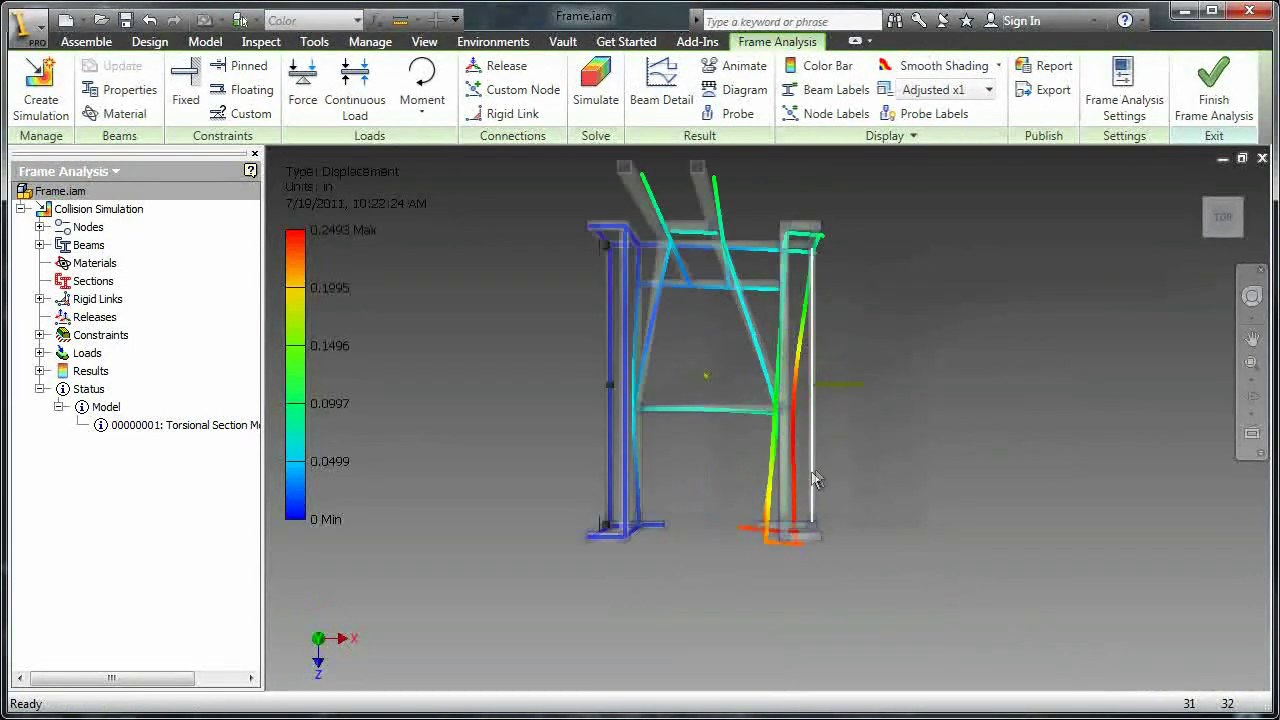
Zoom and pan around the deformed beams near the impact point, then return home
scroll(806, 475, "up", 3)
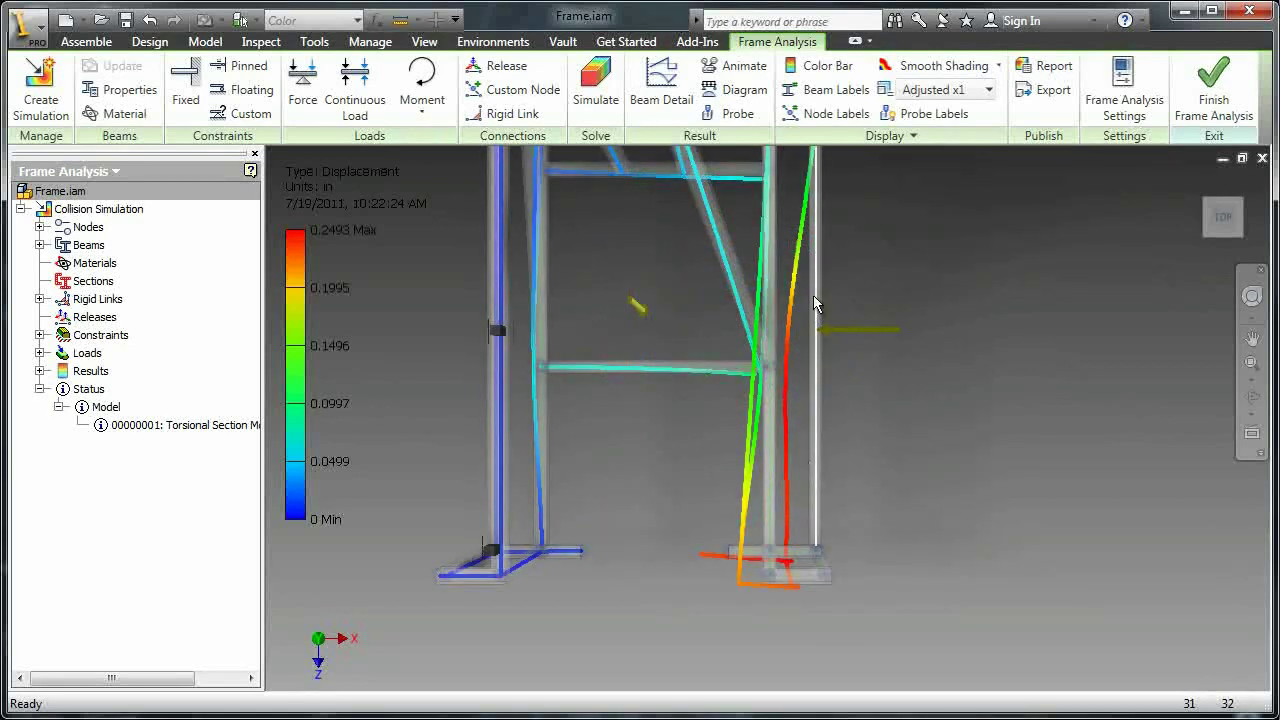
key("F2")
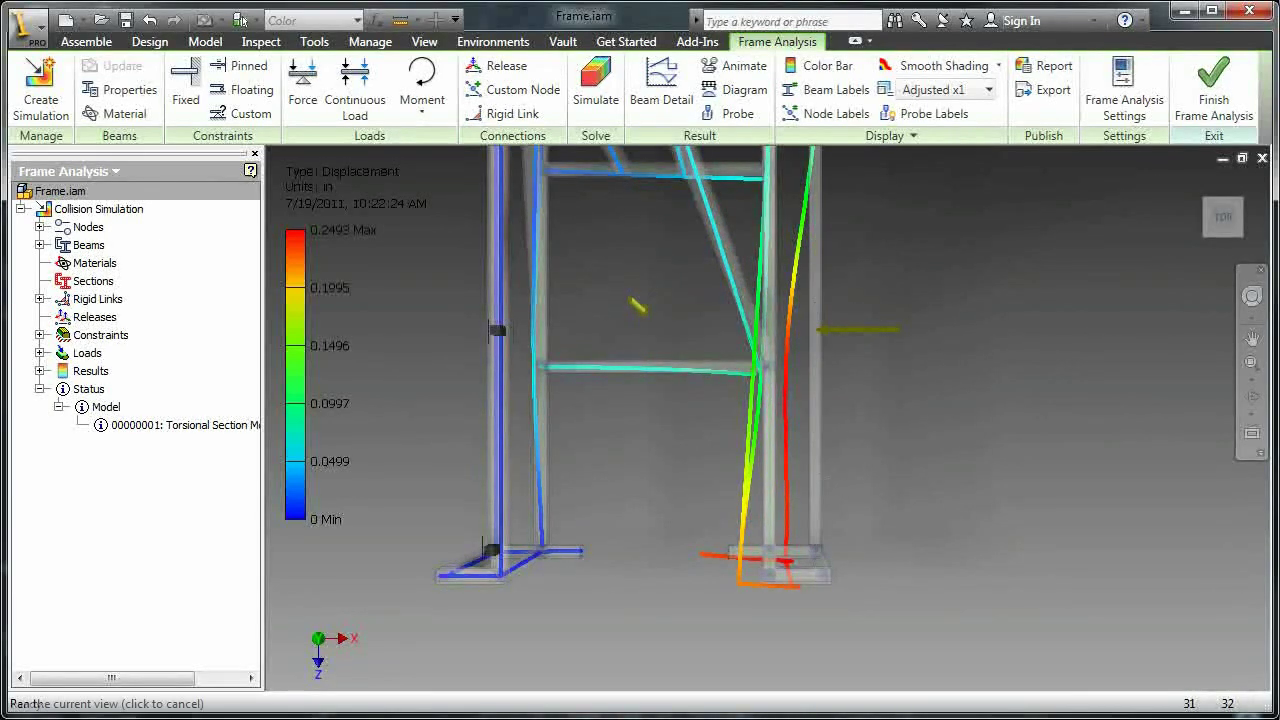
left_click_drag(640, 400, 619, 376)
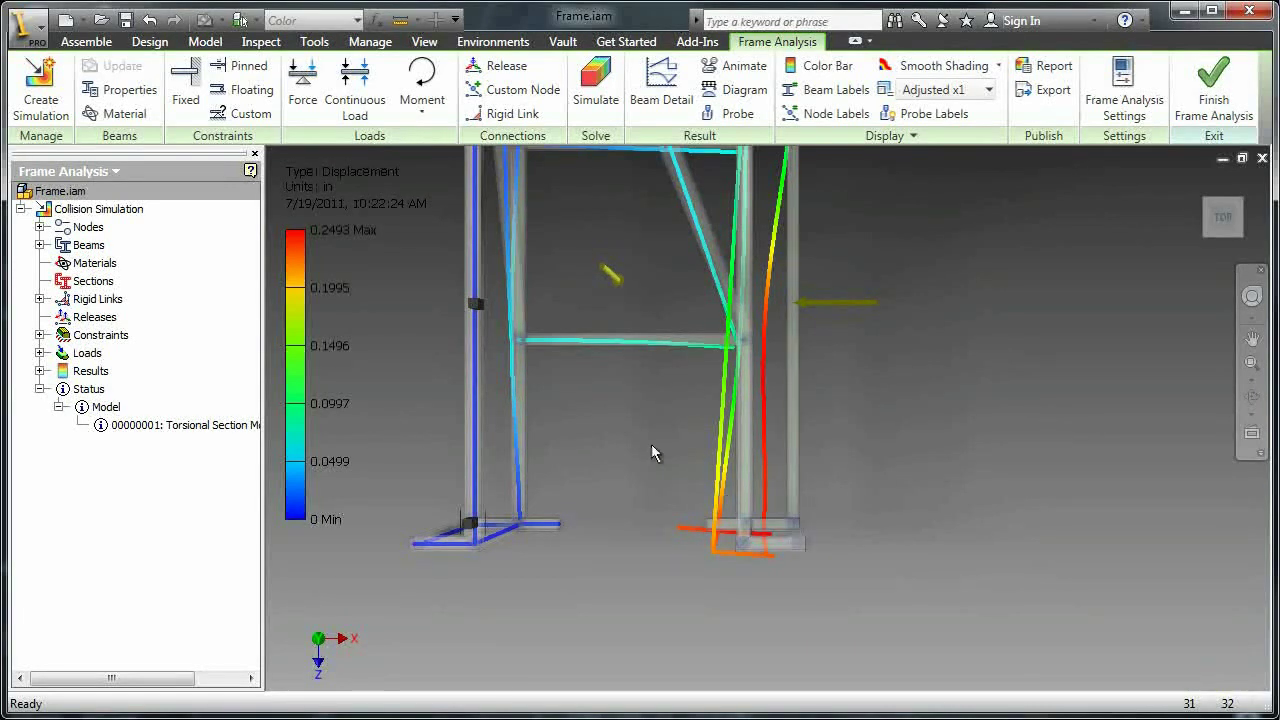
key("F2")
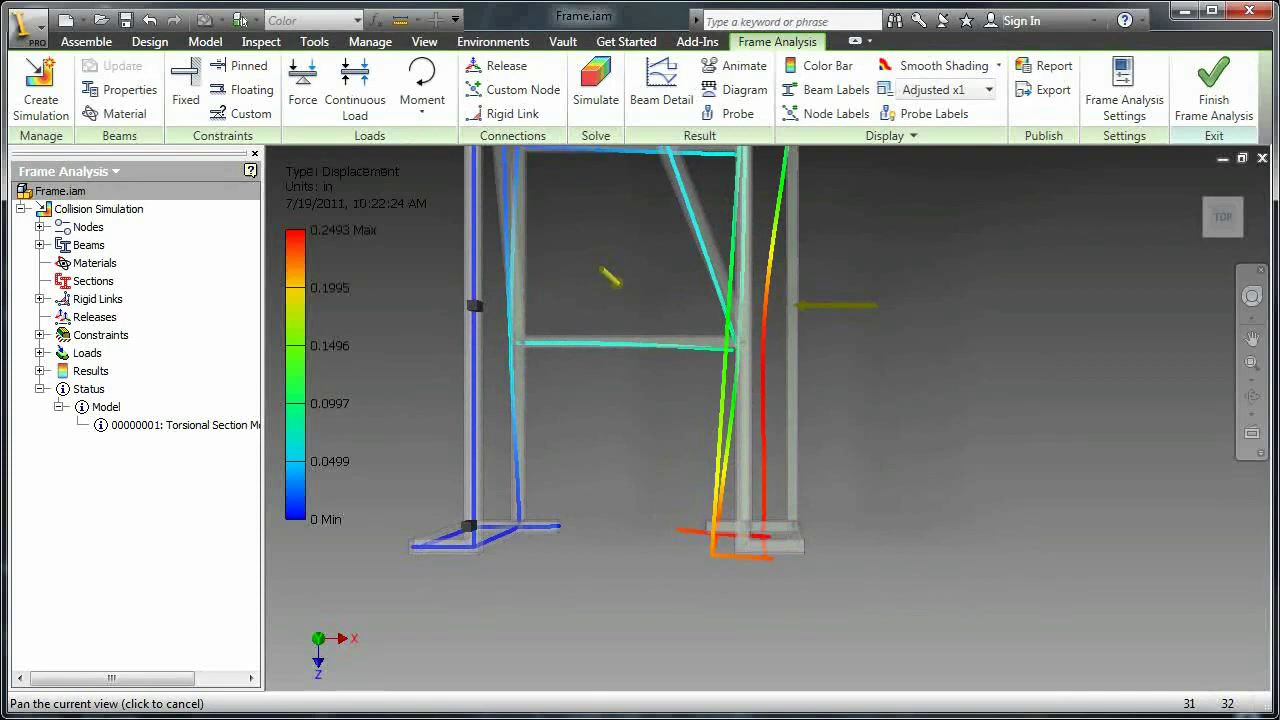
left_click_drag(650, 507, 736, 684)
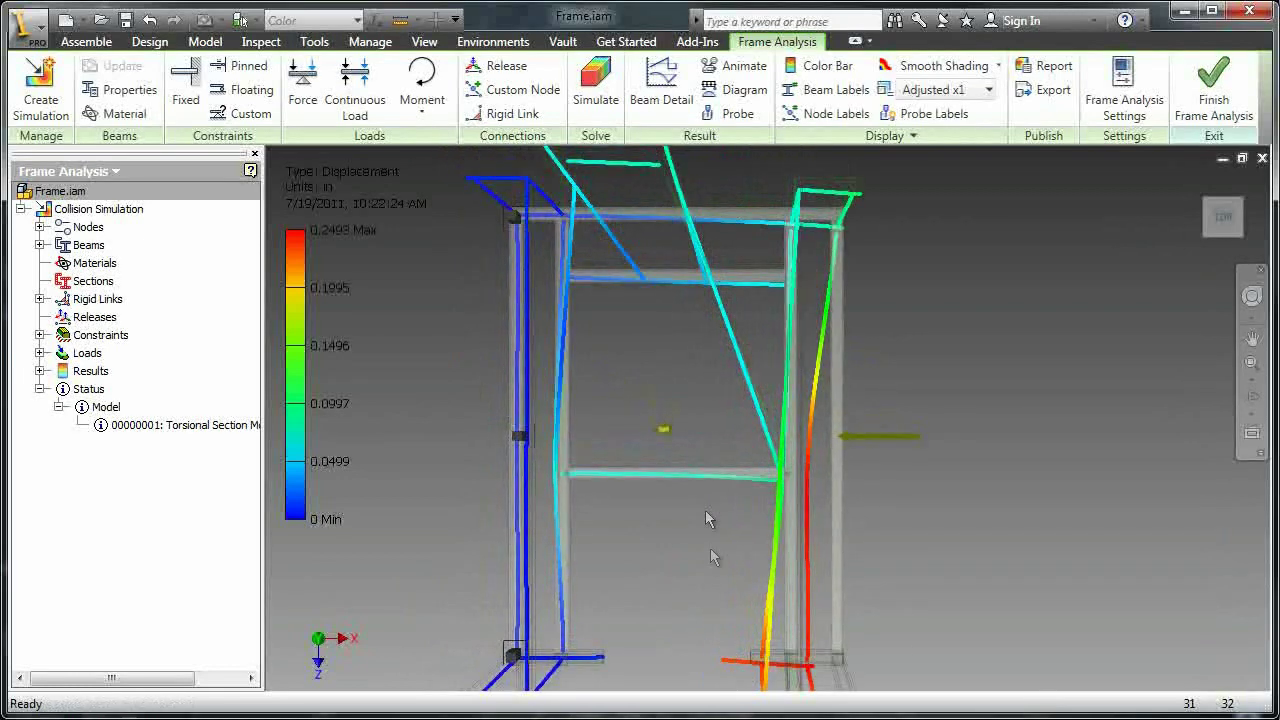
scroll(702, 432, "up", 2)
key("F2")
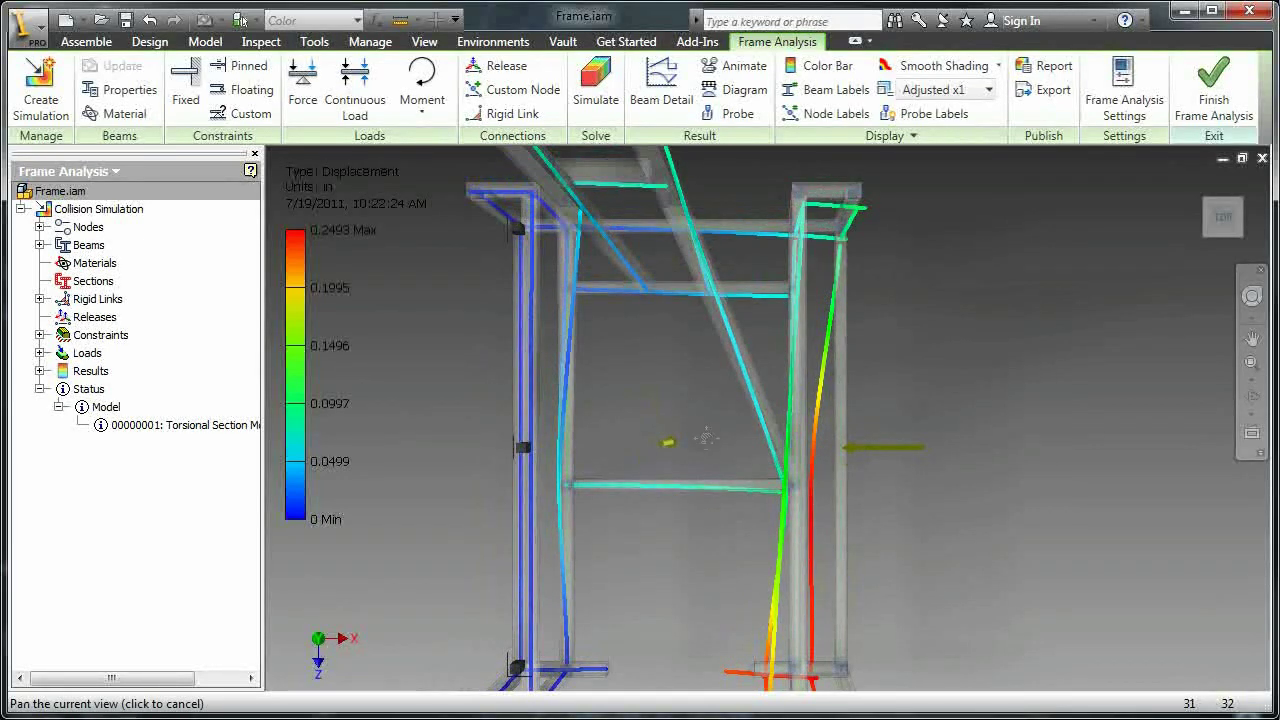
left_click_drag(706, 437, 677, 449)
key("Escape")
key("F2")
left_click_drag(675, 541, 666, 446)
key("Escape")
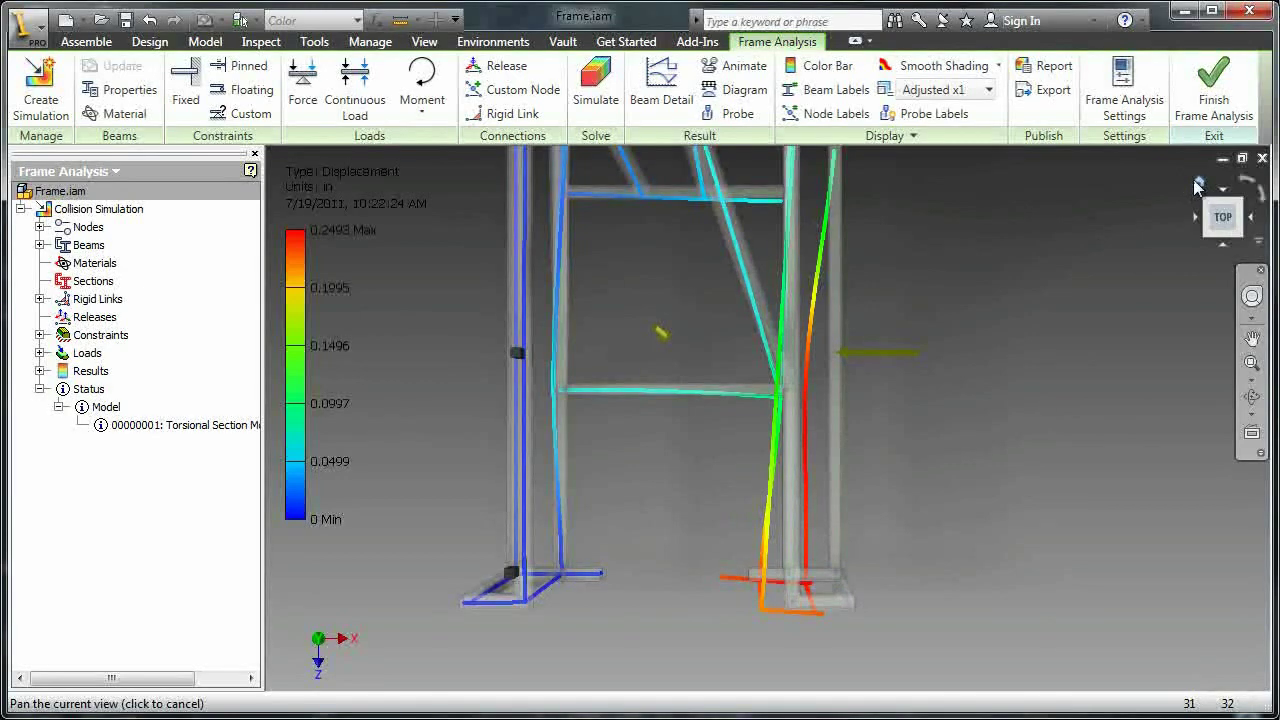
left_click(1199, 181)
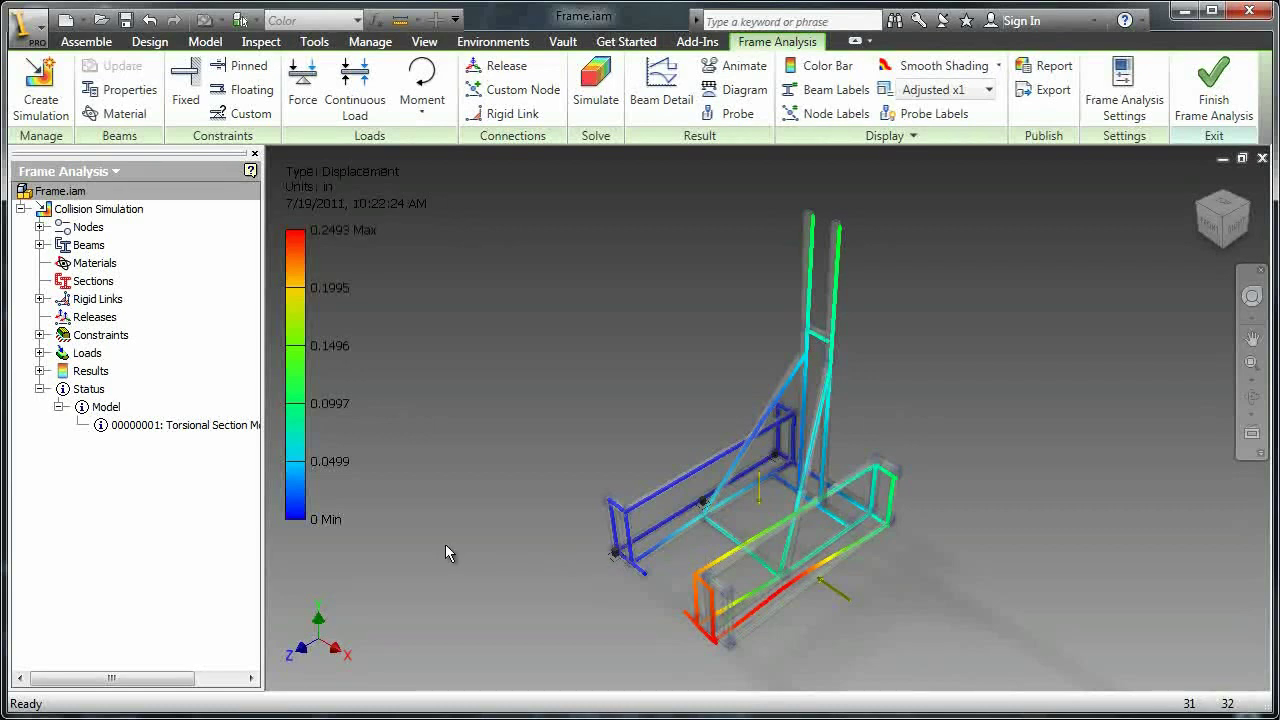
Activate the shear stress Tx and then Ty results under Results > Shear Stresses
left_click(40, 389)
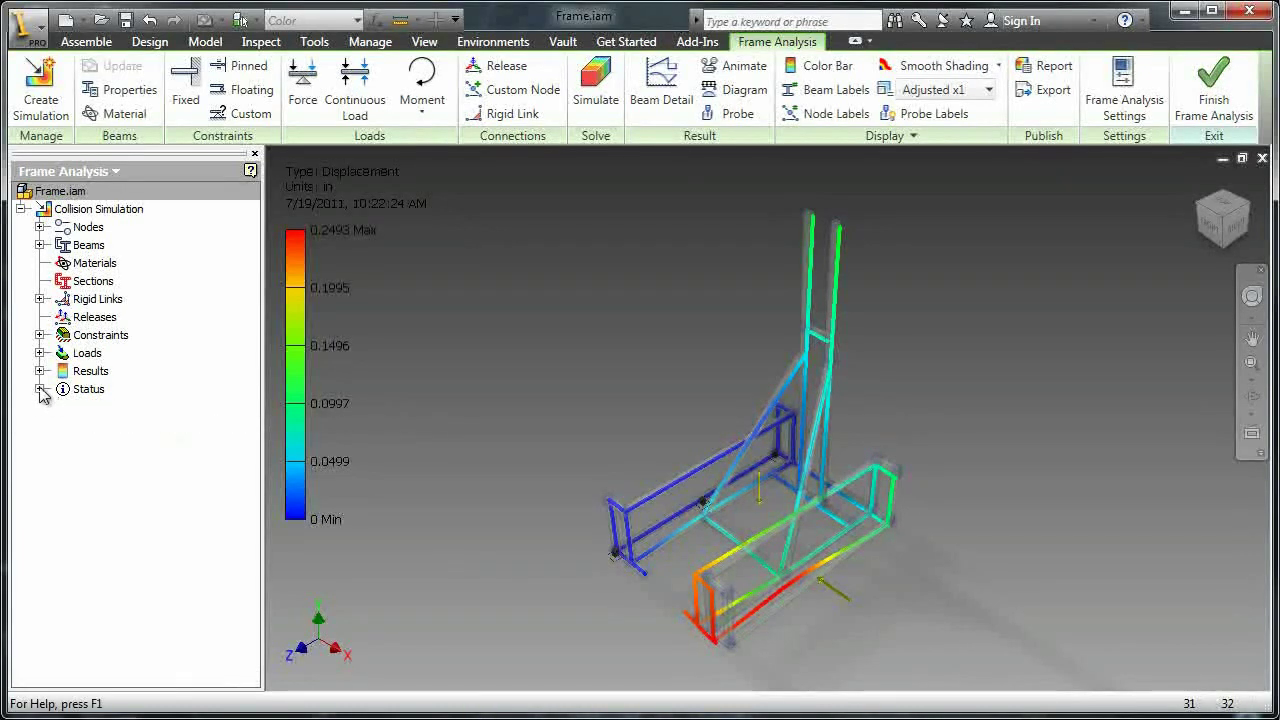
left_click(40, 371)
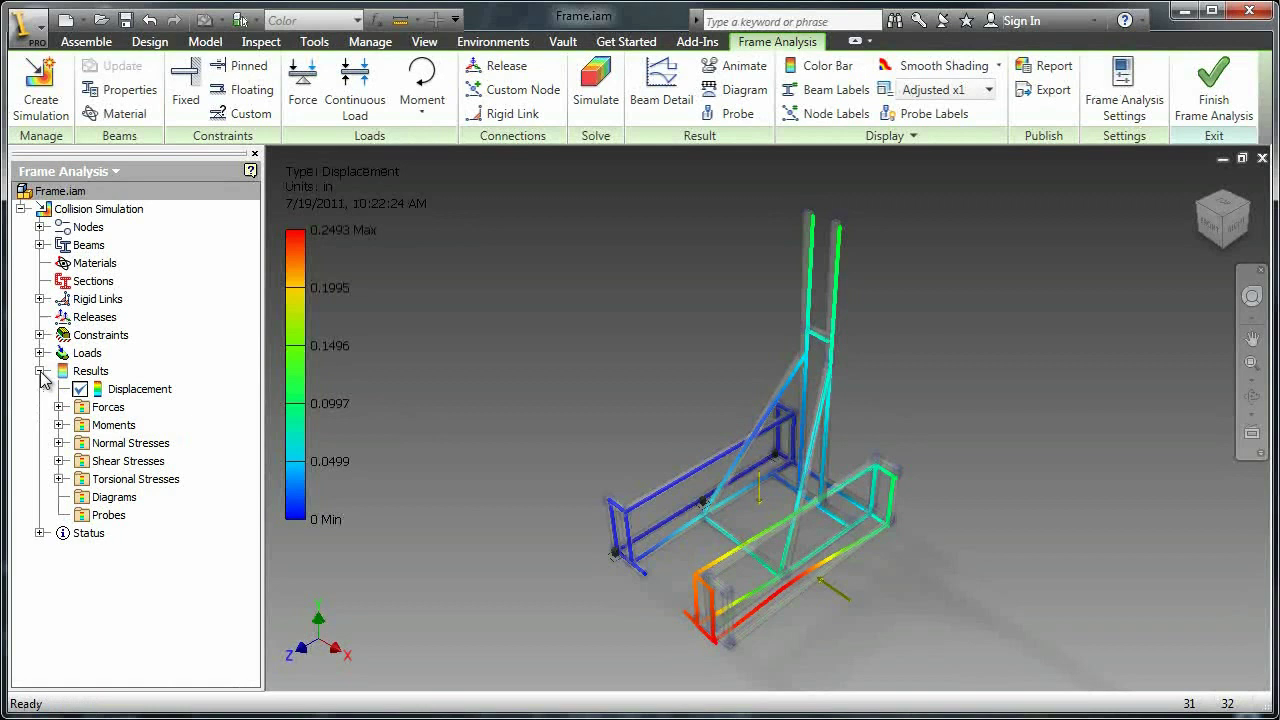
left_click(58, 461)
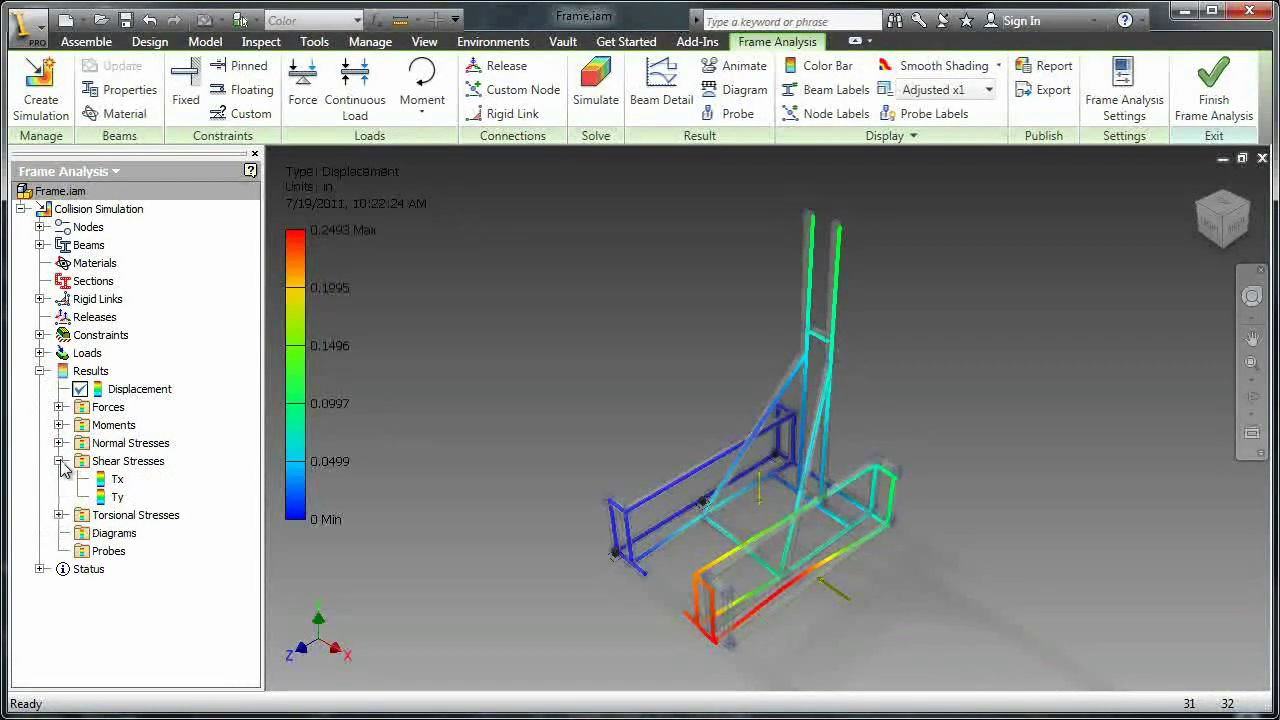
right_click(111, 485)
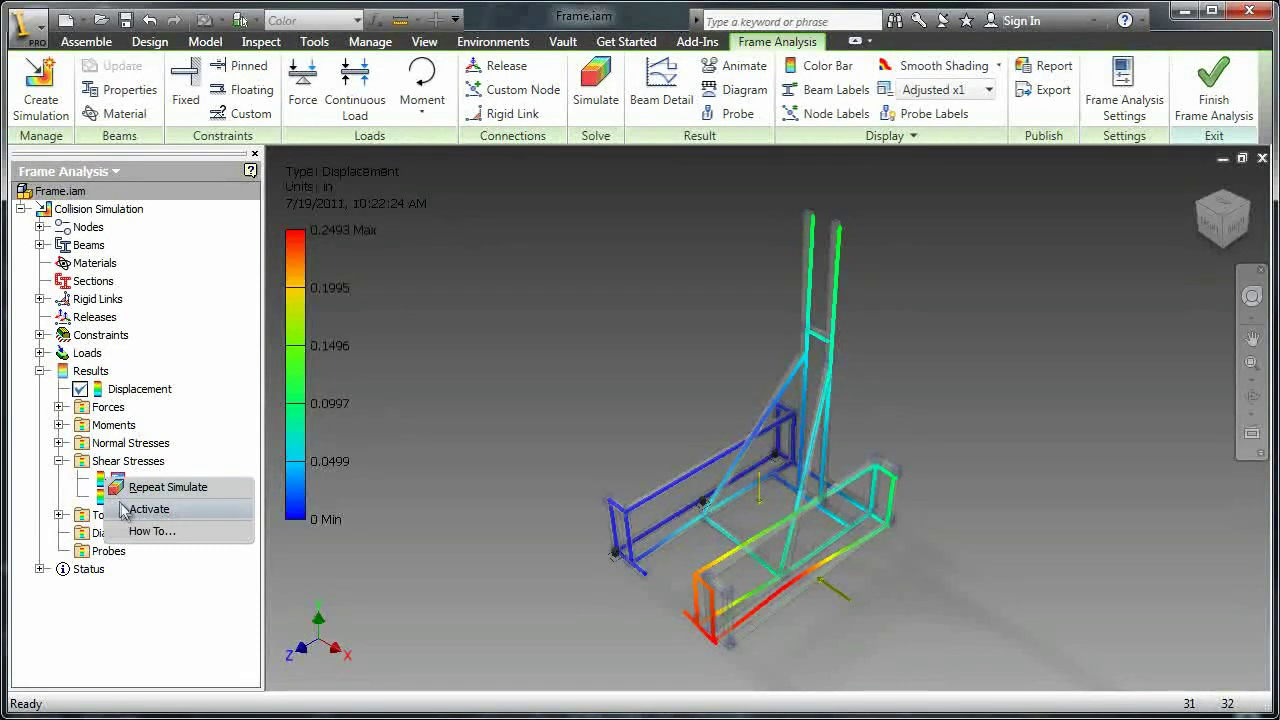
left_click(121, 508)
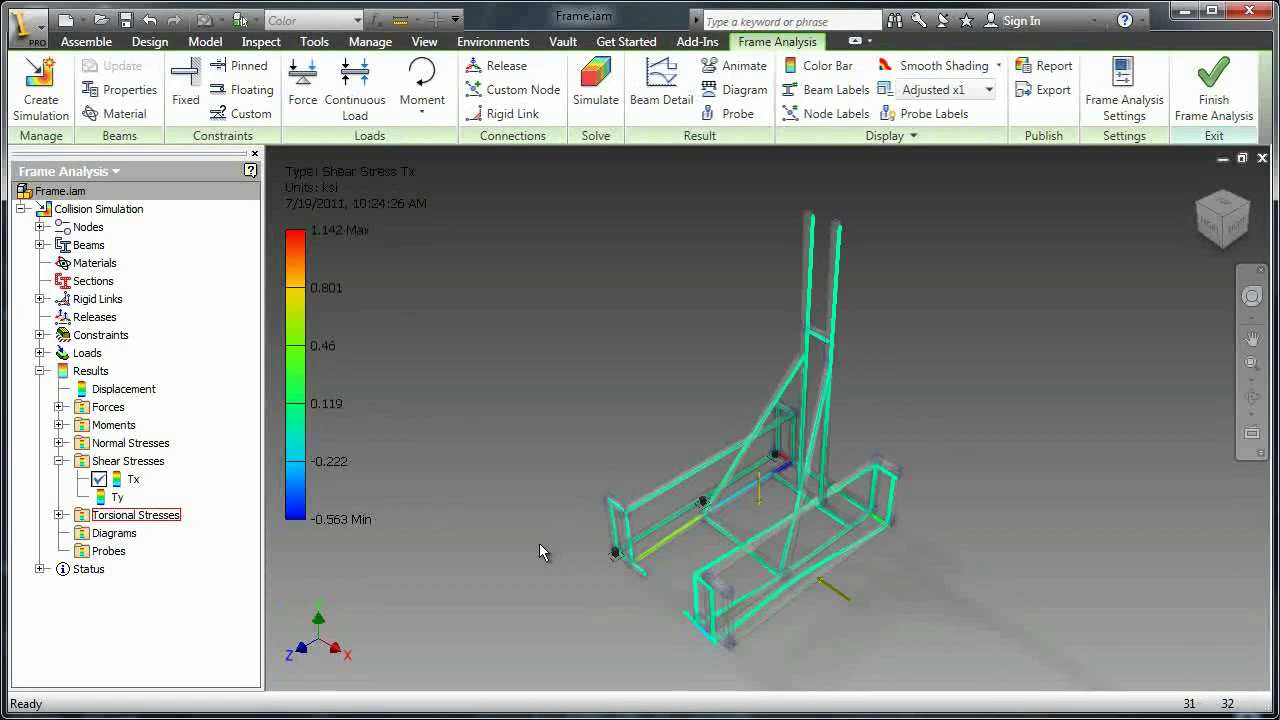
right_click(121, 500)
left_click(155, 525)
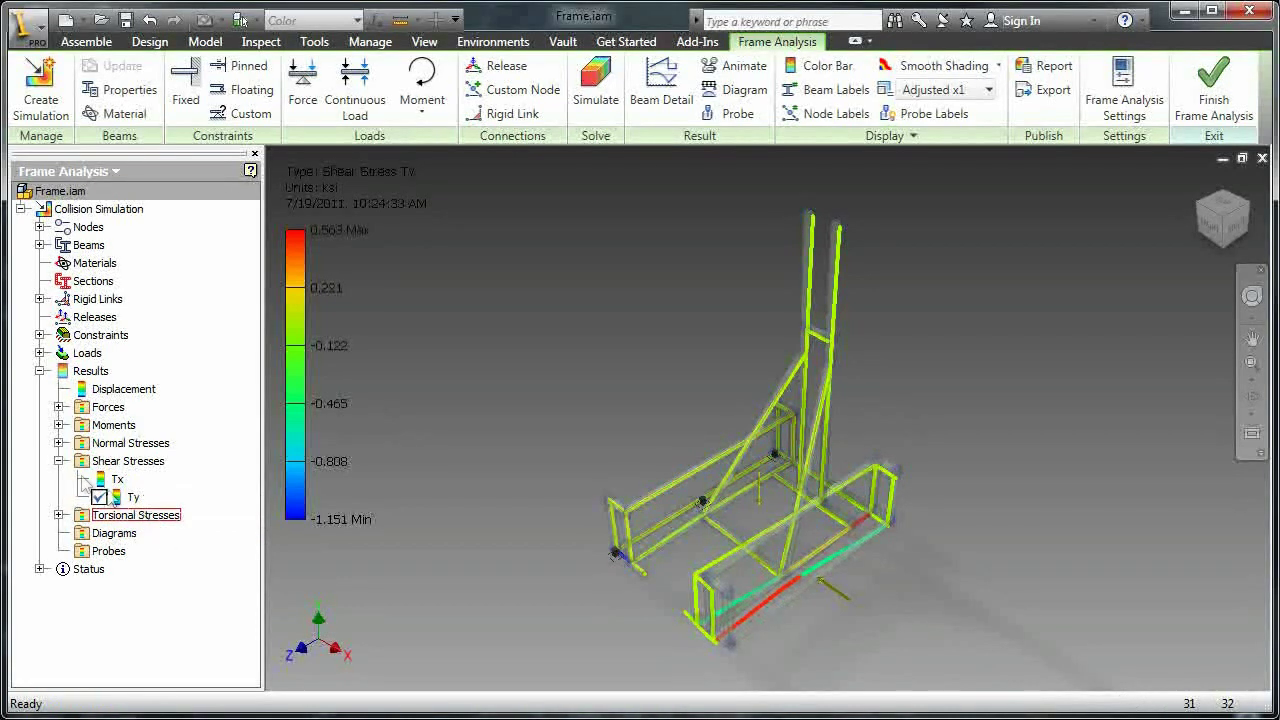
left_click(58, 461)
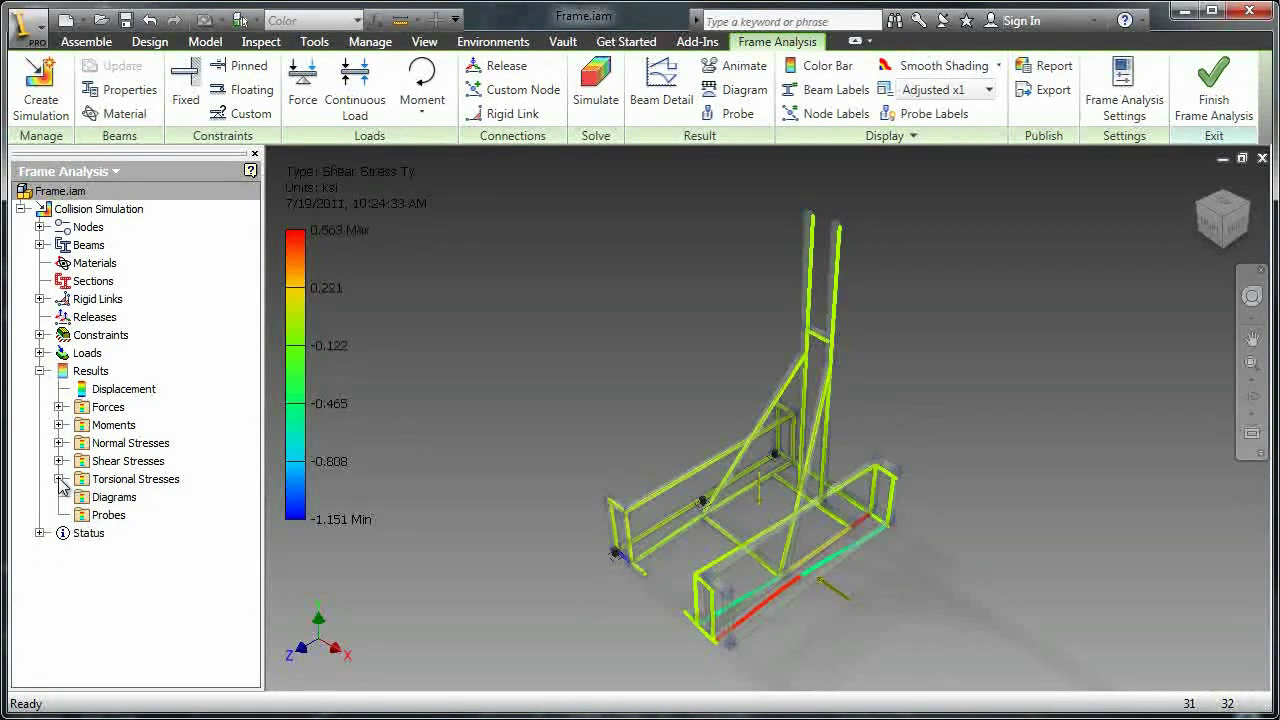
Activate the torsional stress T result, which reads 0 ksi throughout
left_click(58, 479)
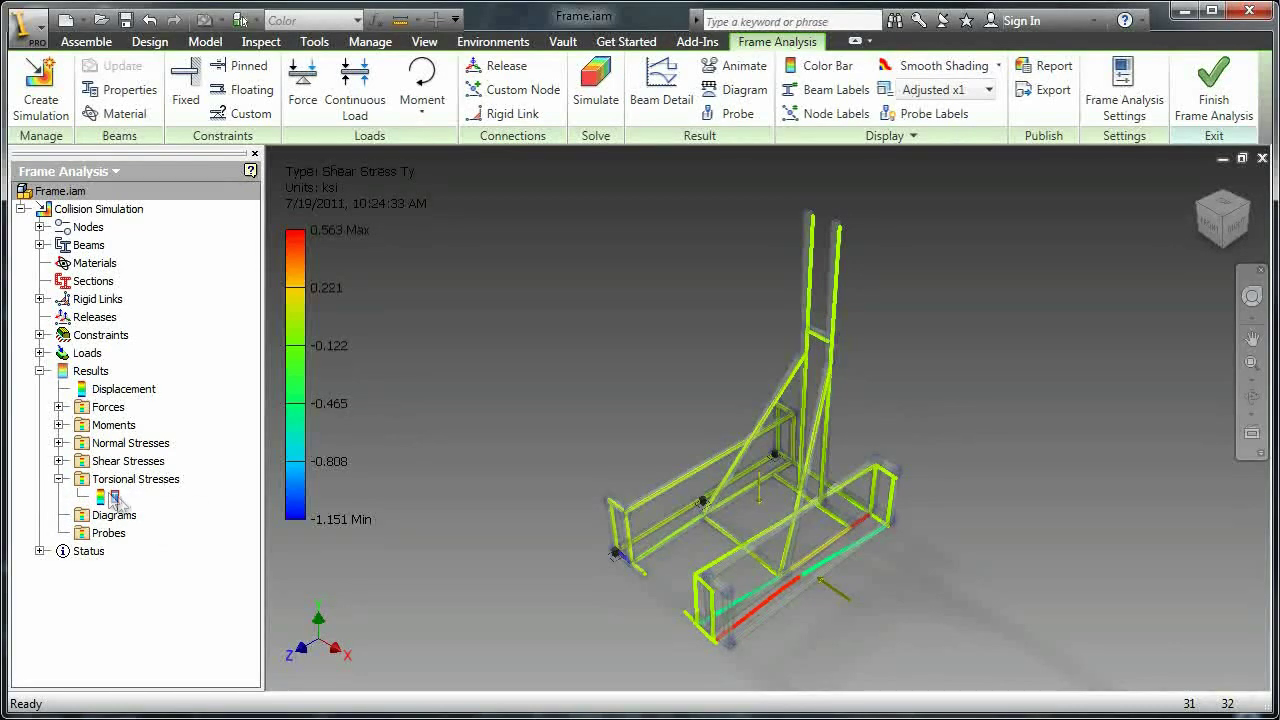
right_click(106, 493)
left_click(140, 519)
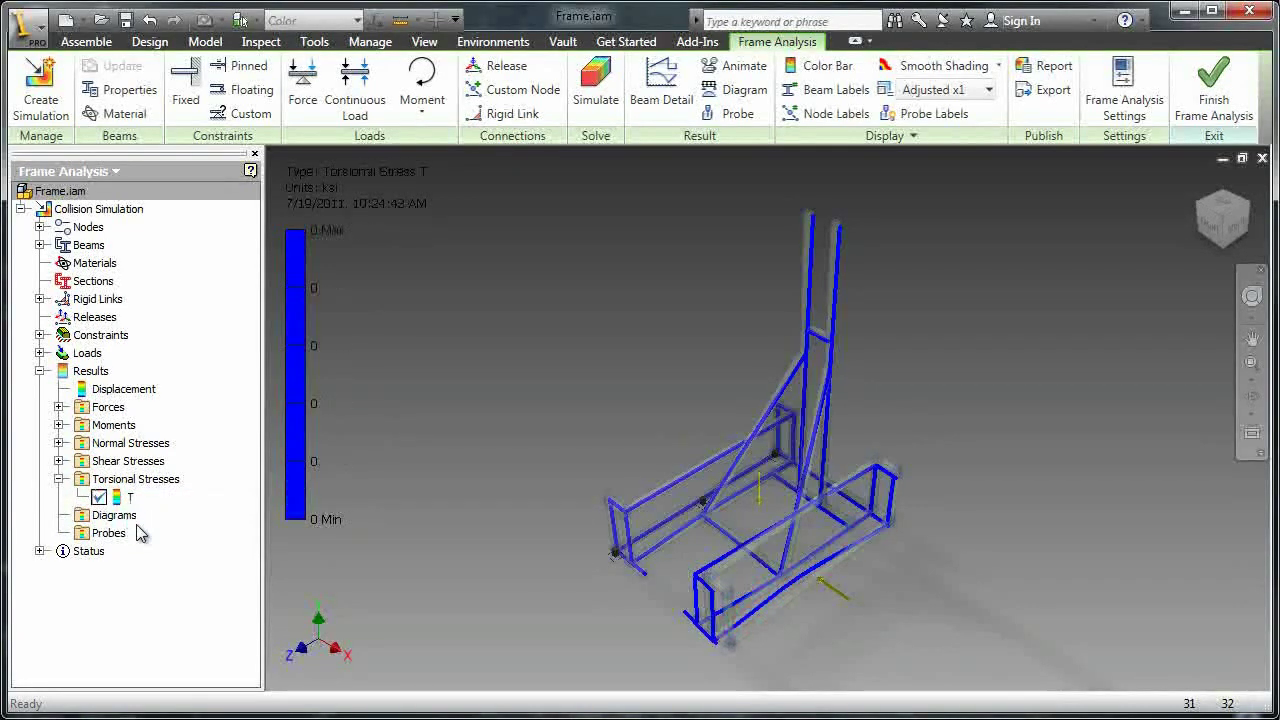
left_click(58, 479)
left_click(58, 443)
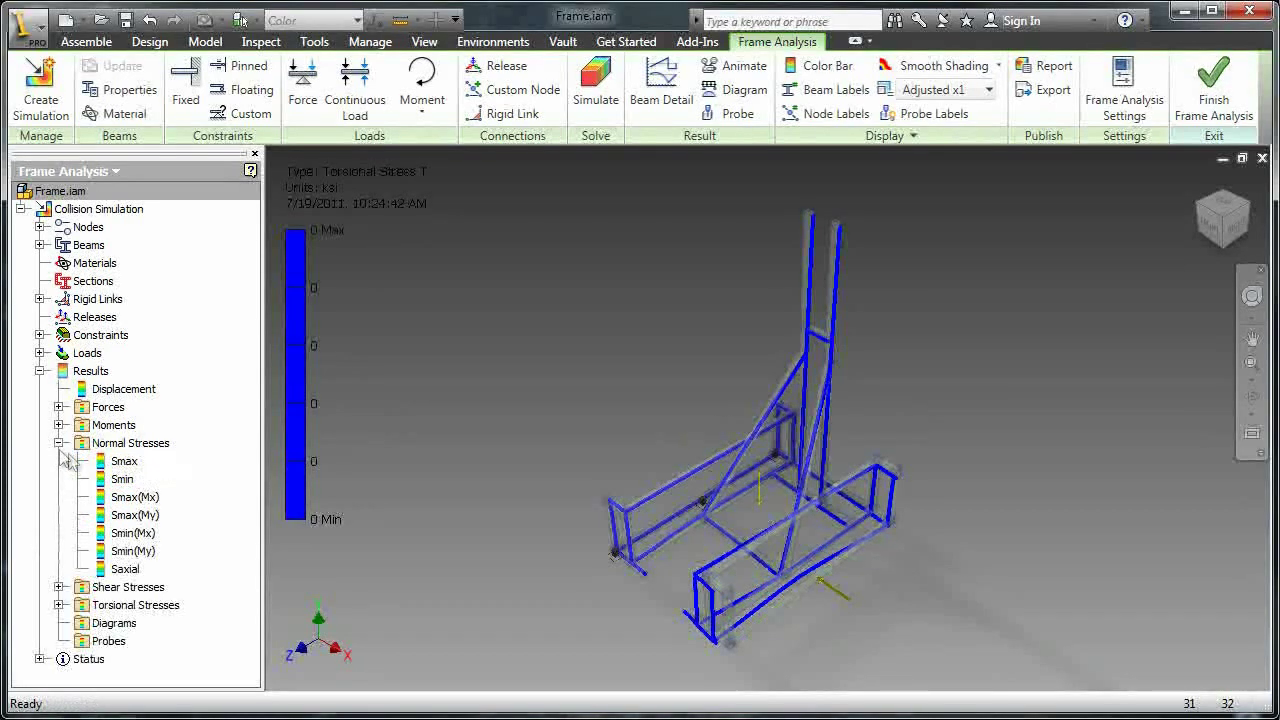
Activate the Normal Stress Smax result (-0.403 to 8.326 ksi) and zoom in on the lower beams
right_click(117, 464)
left_click(145, 486)
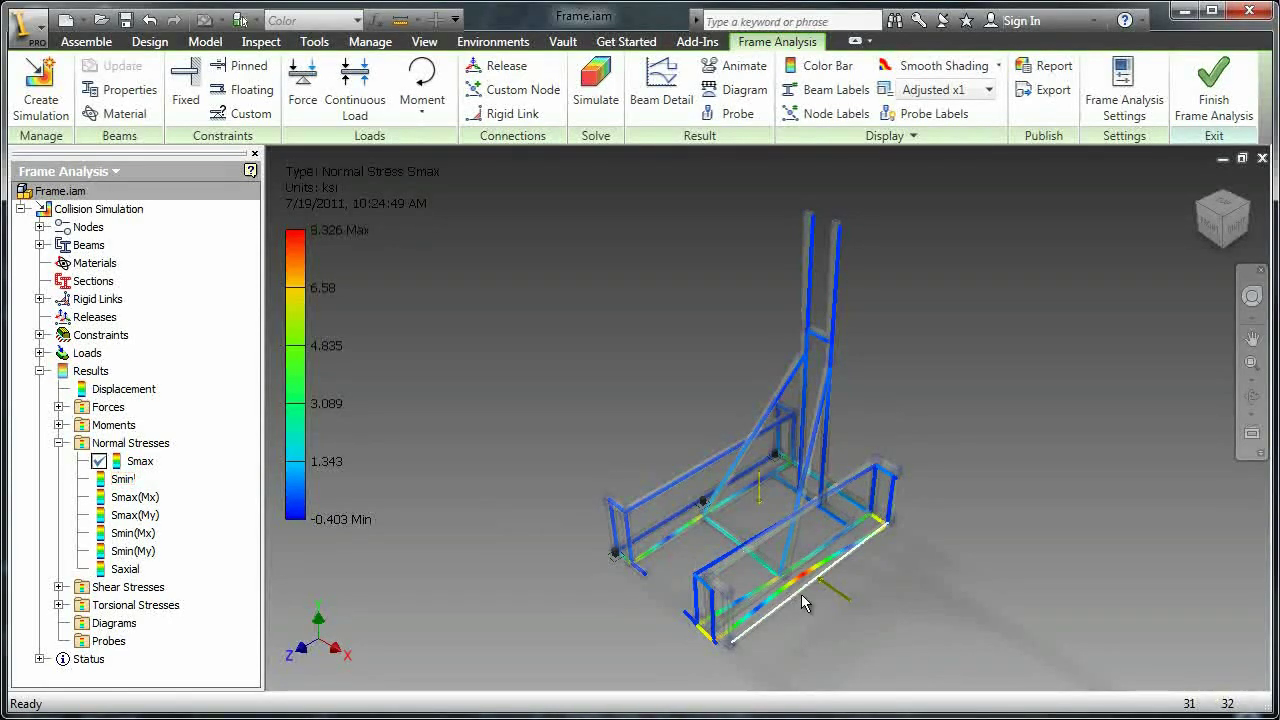
scroll(821, 591, "down", 3)
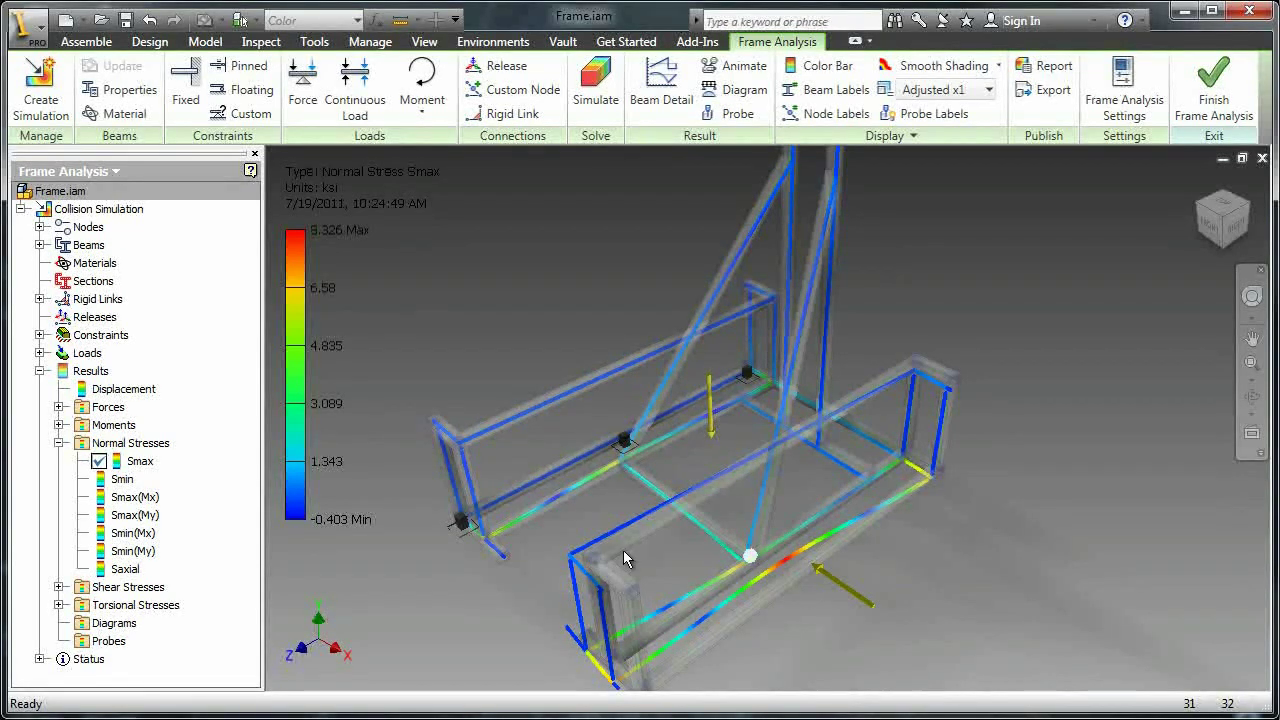
Activate the Displacement result (0 to 0.2493 in) and return to the isometric home view
left_click(58, 443)
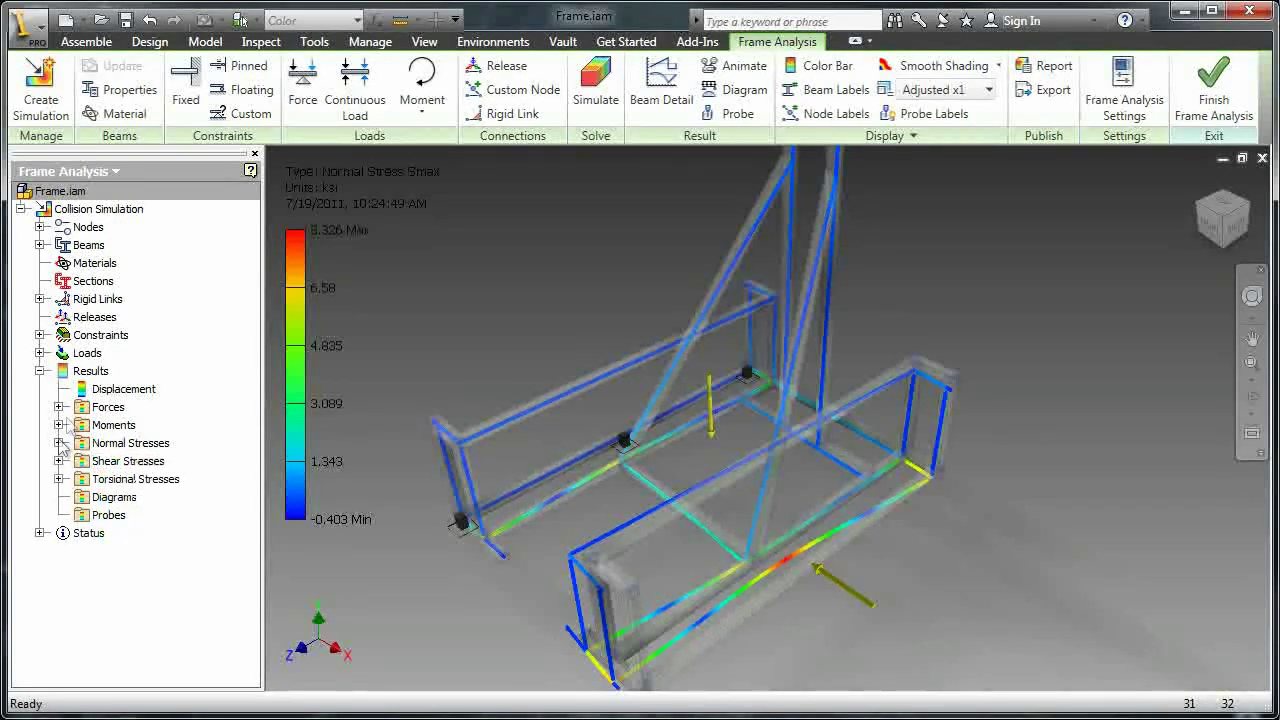
right_click(94, 392)
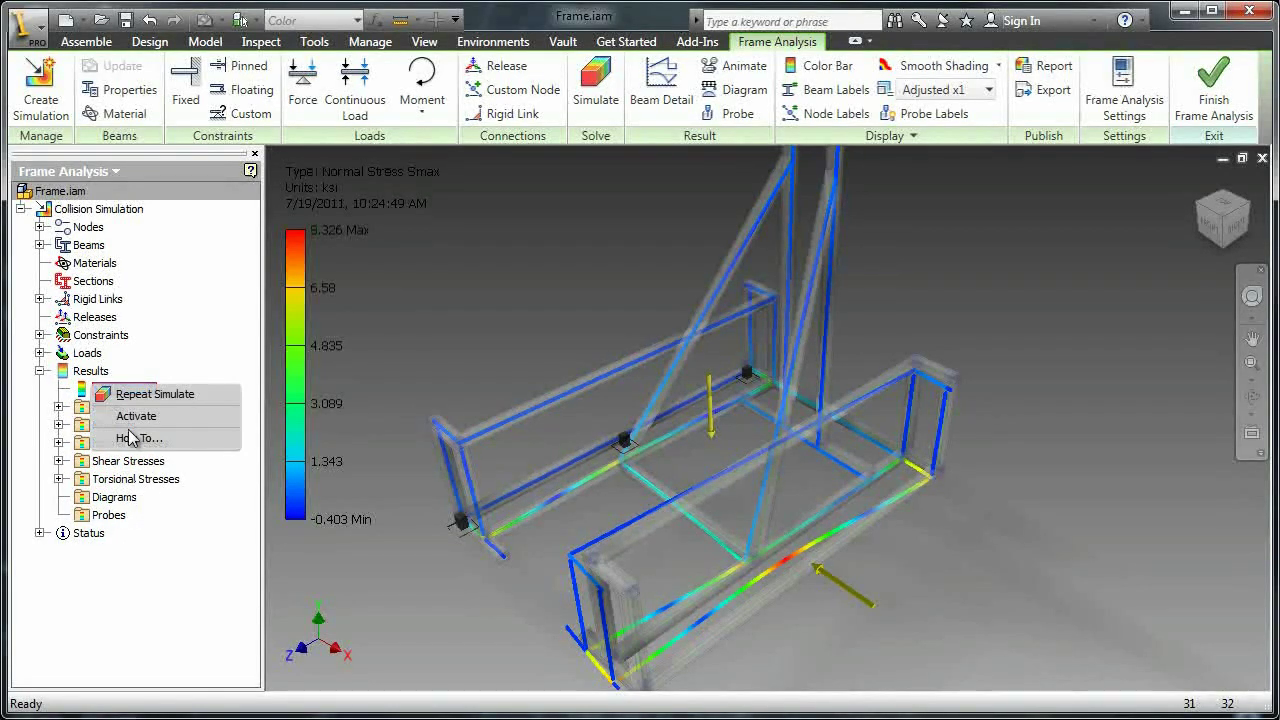
left_click(136, 416)
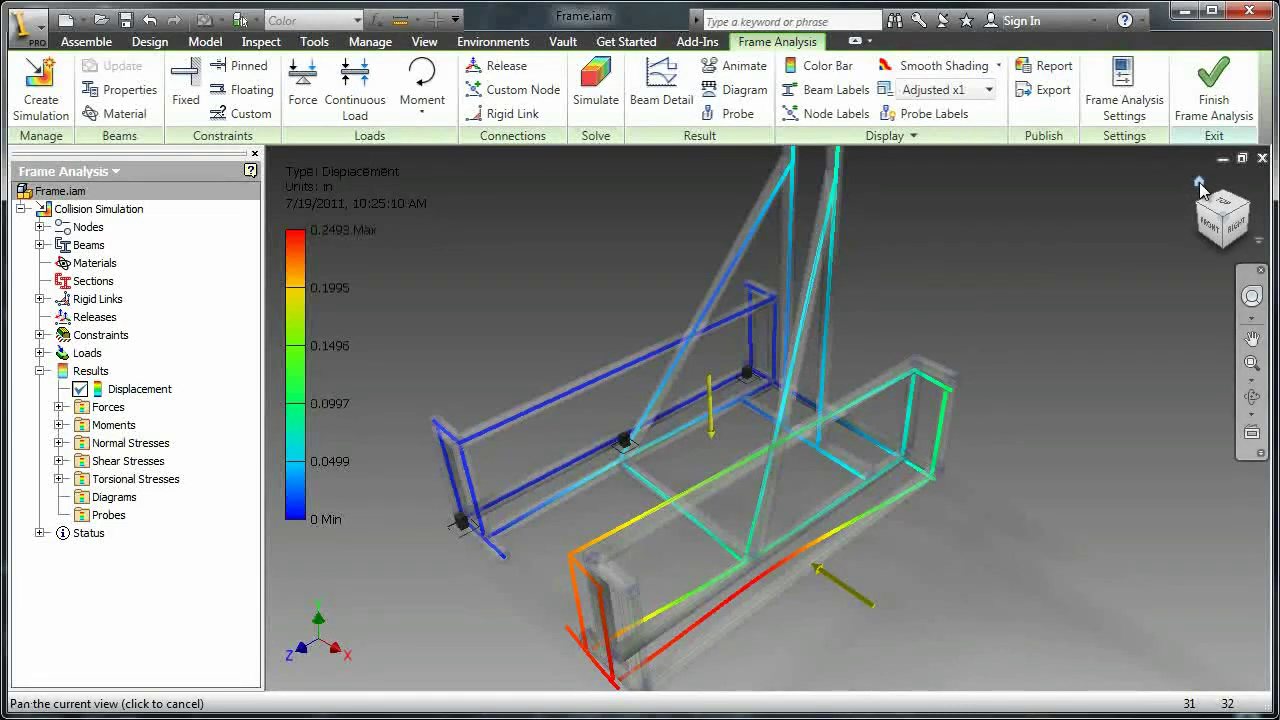
left_click(1200, 184)
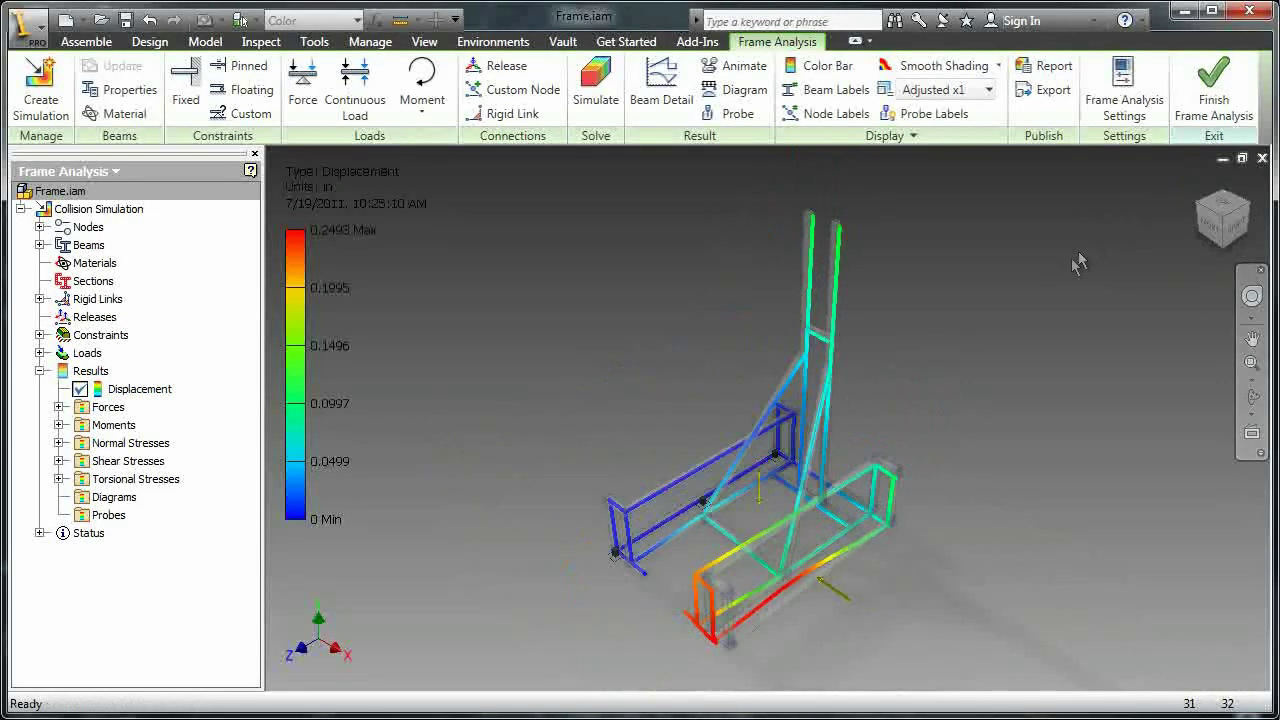